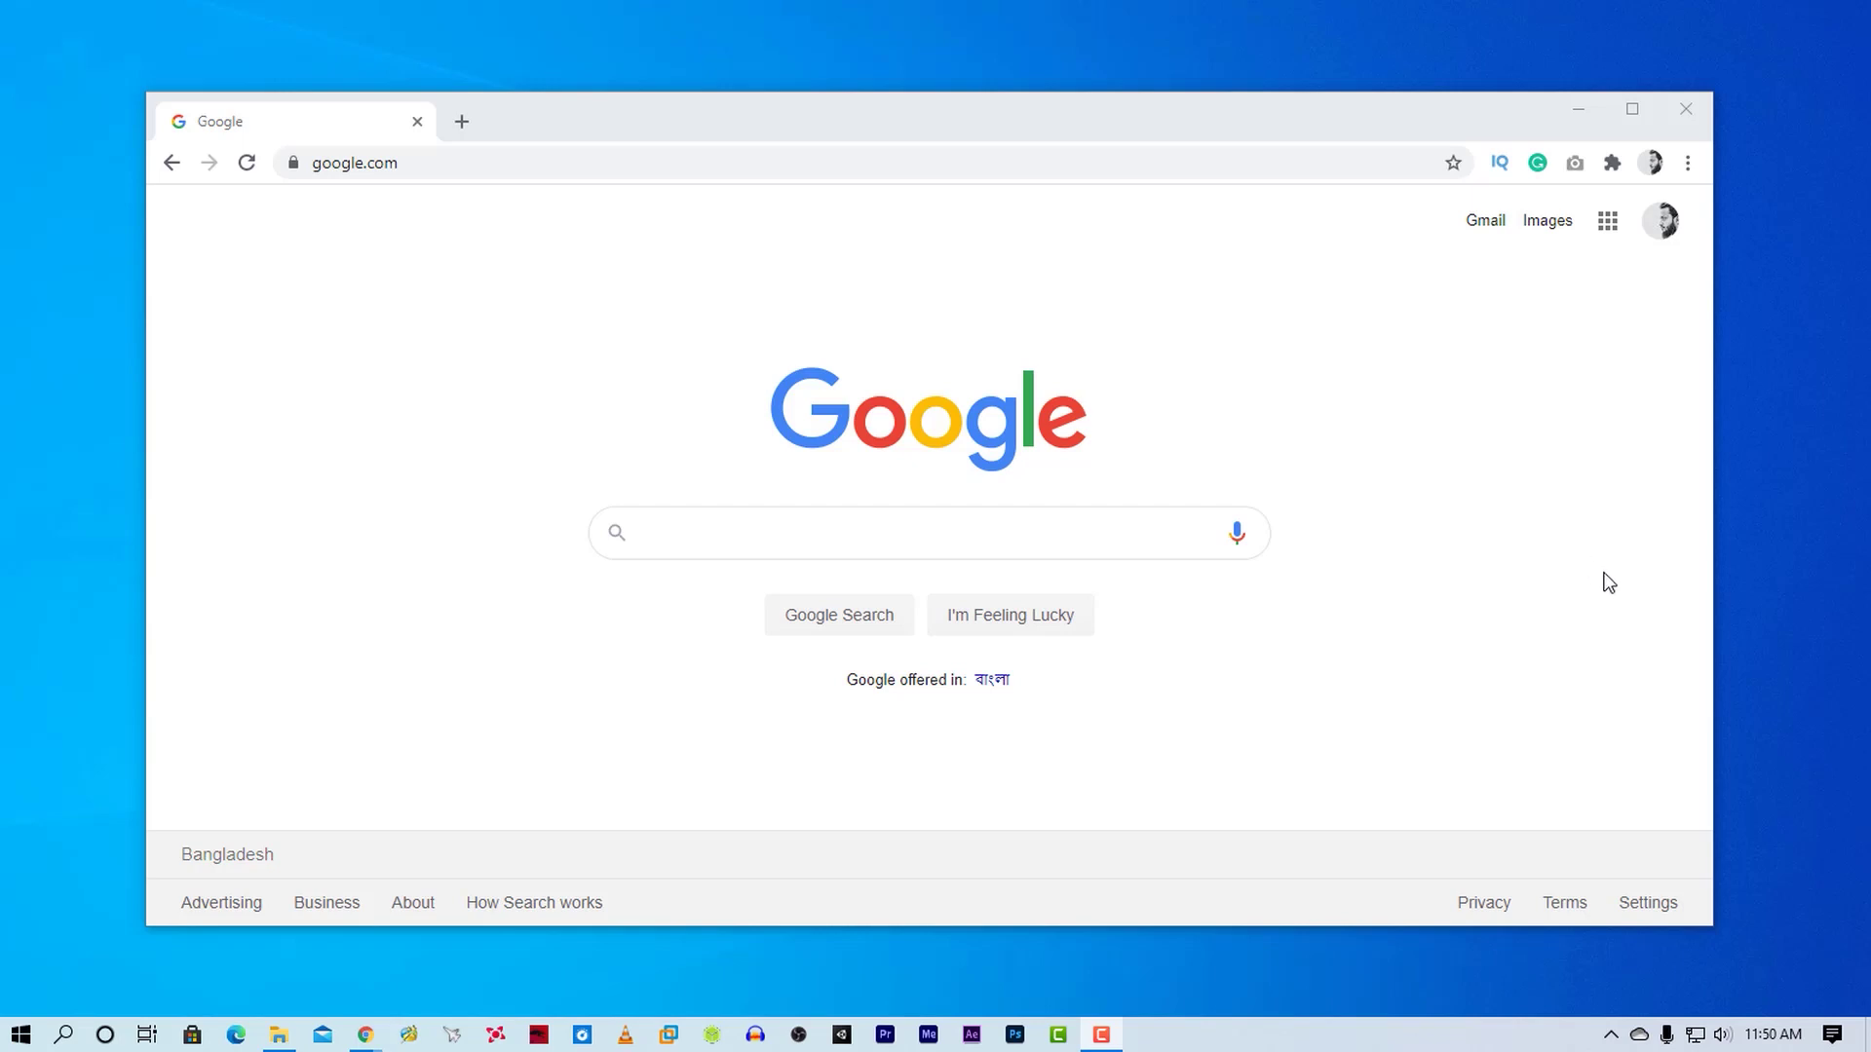
- Search Google for 'chrome web store' and go to the store
{"action": "left_click", "coordinate": [995, 536]}
{"action": "type", "text": "ch"}
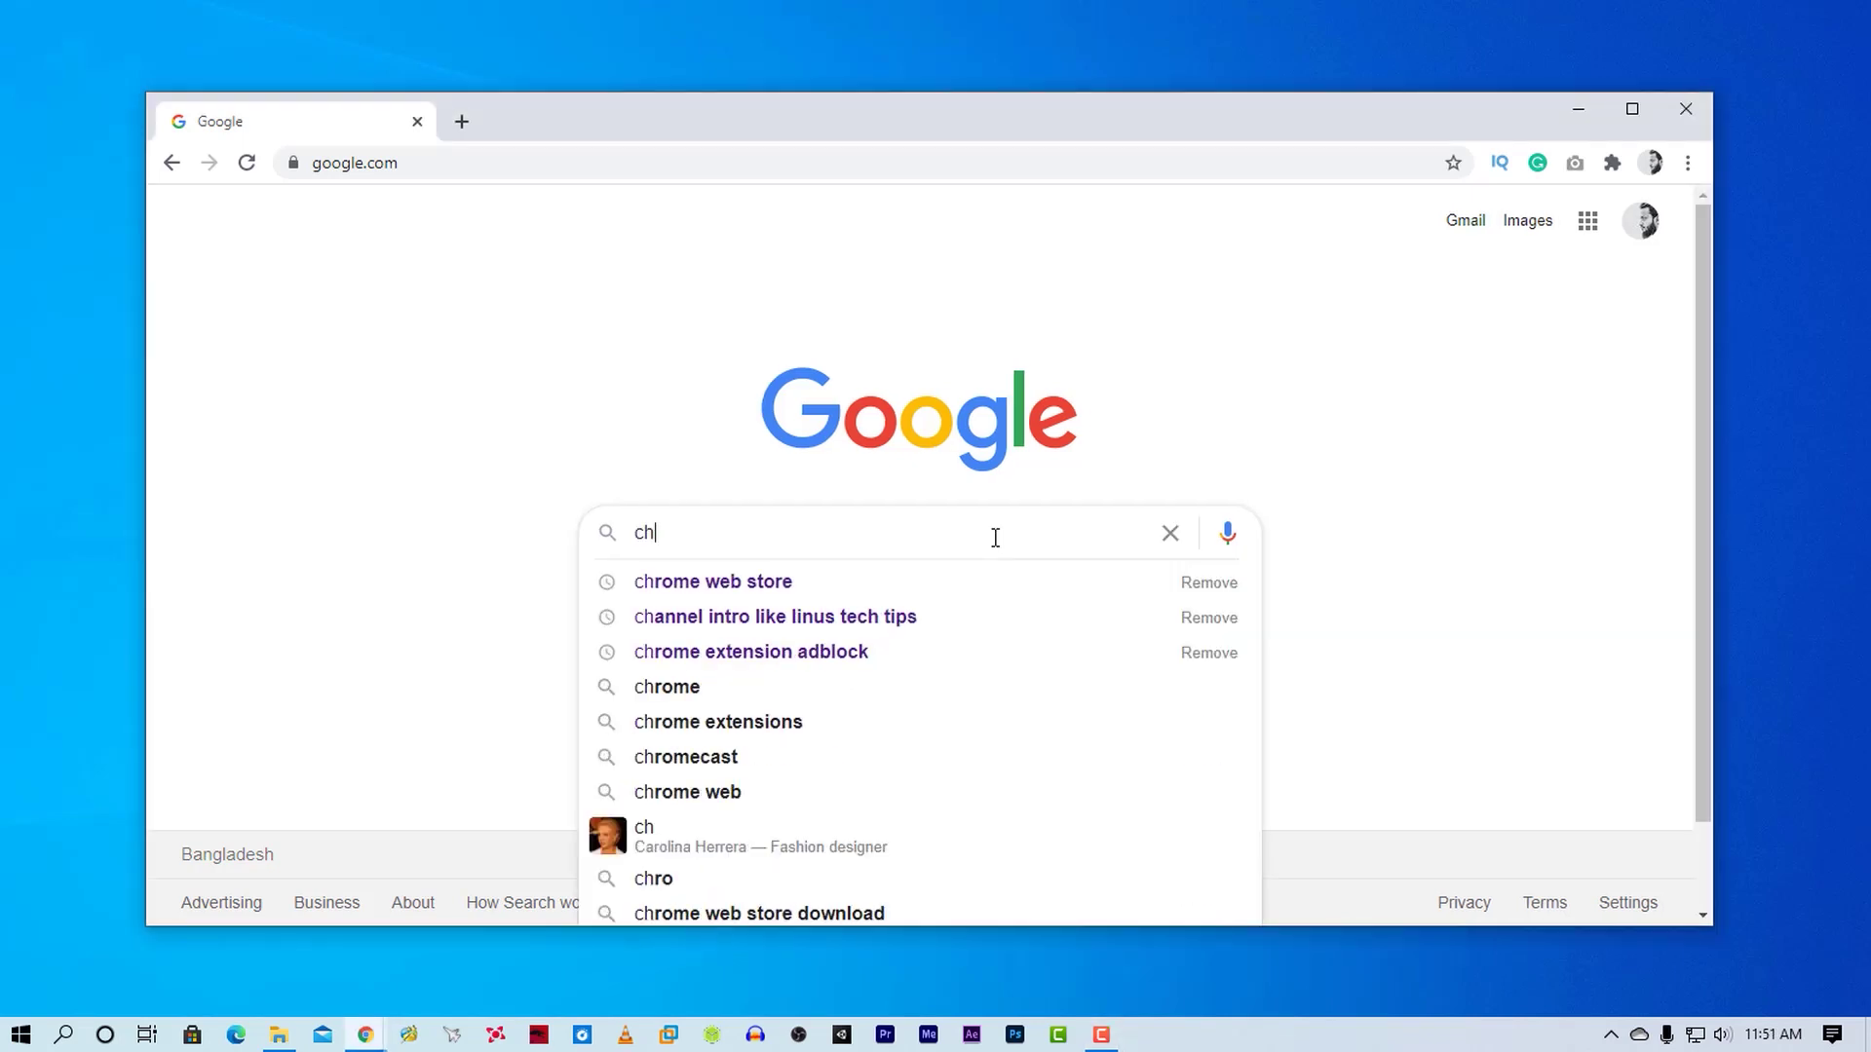
{"action": "type", "text": "rome"}
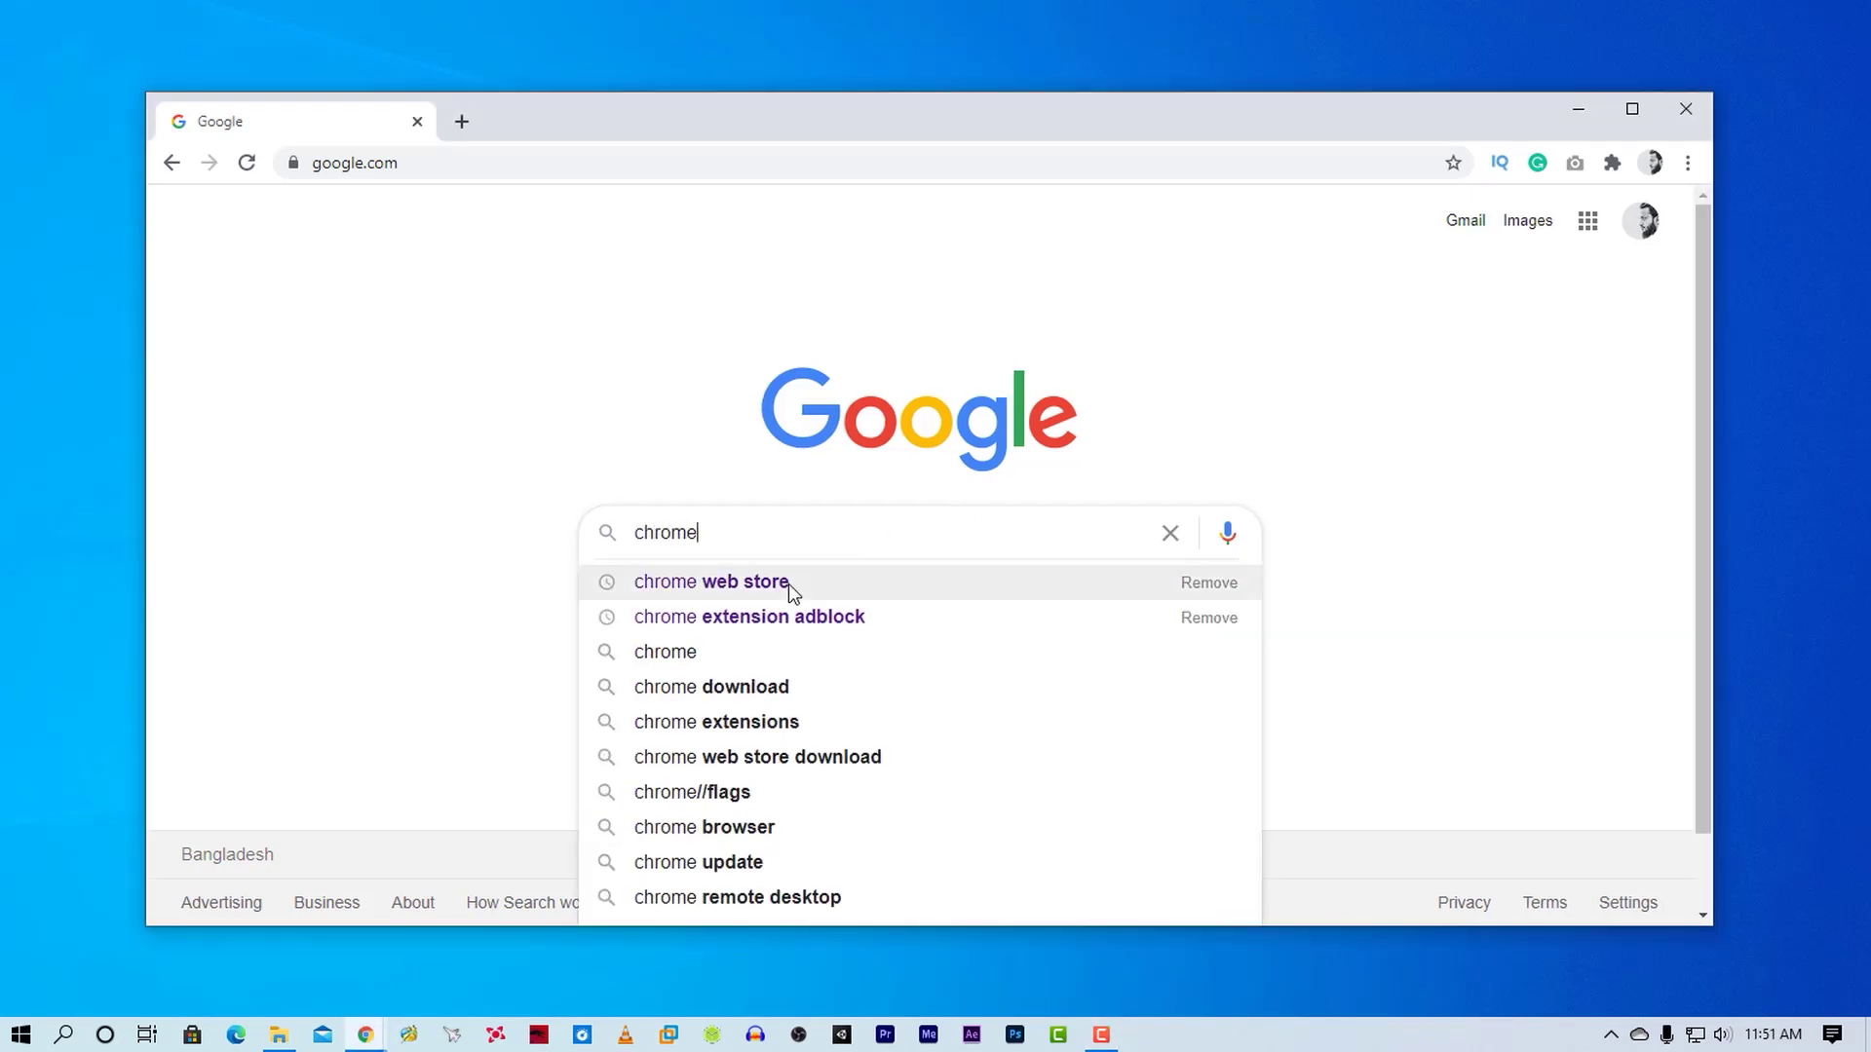
{"action": "left_click", "coordinate": [787, 583]}
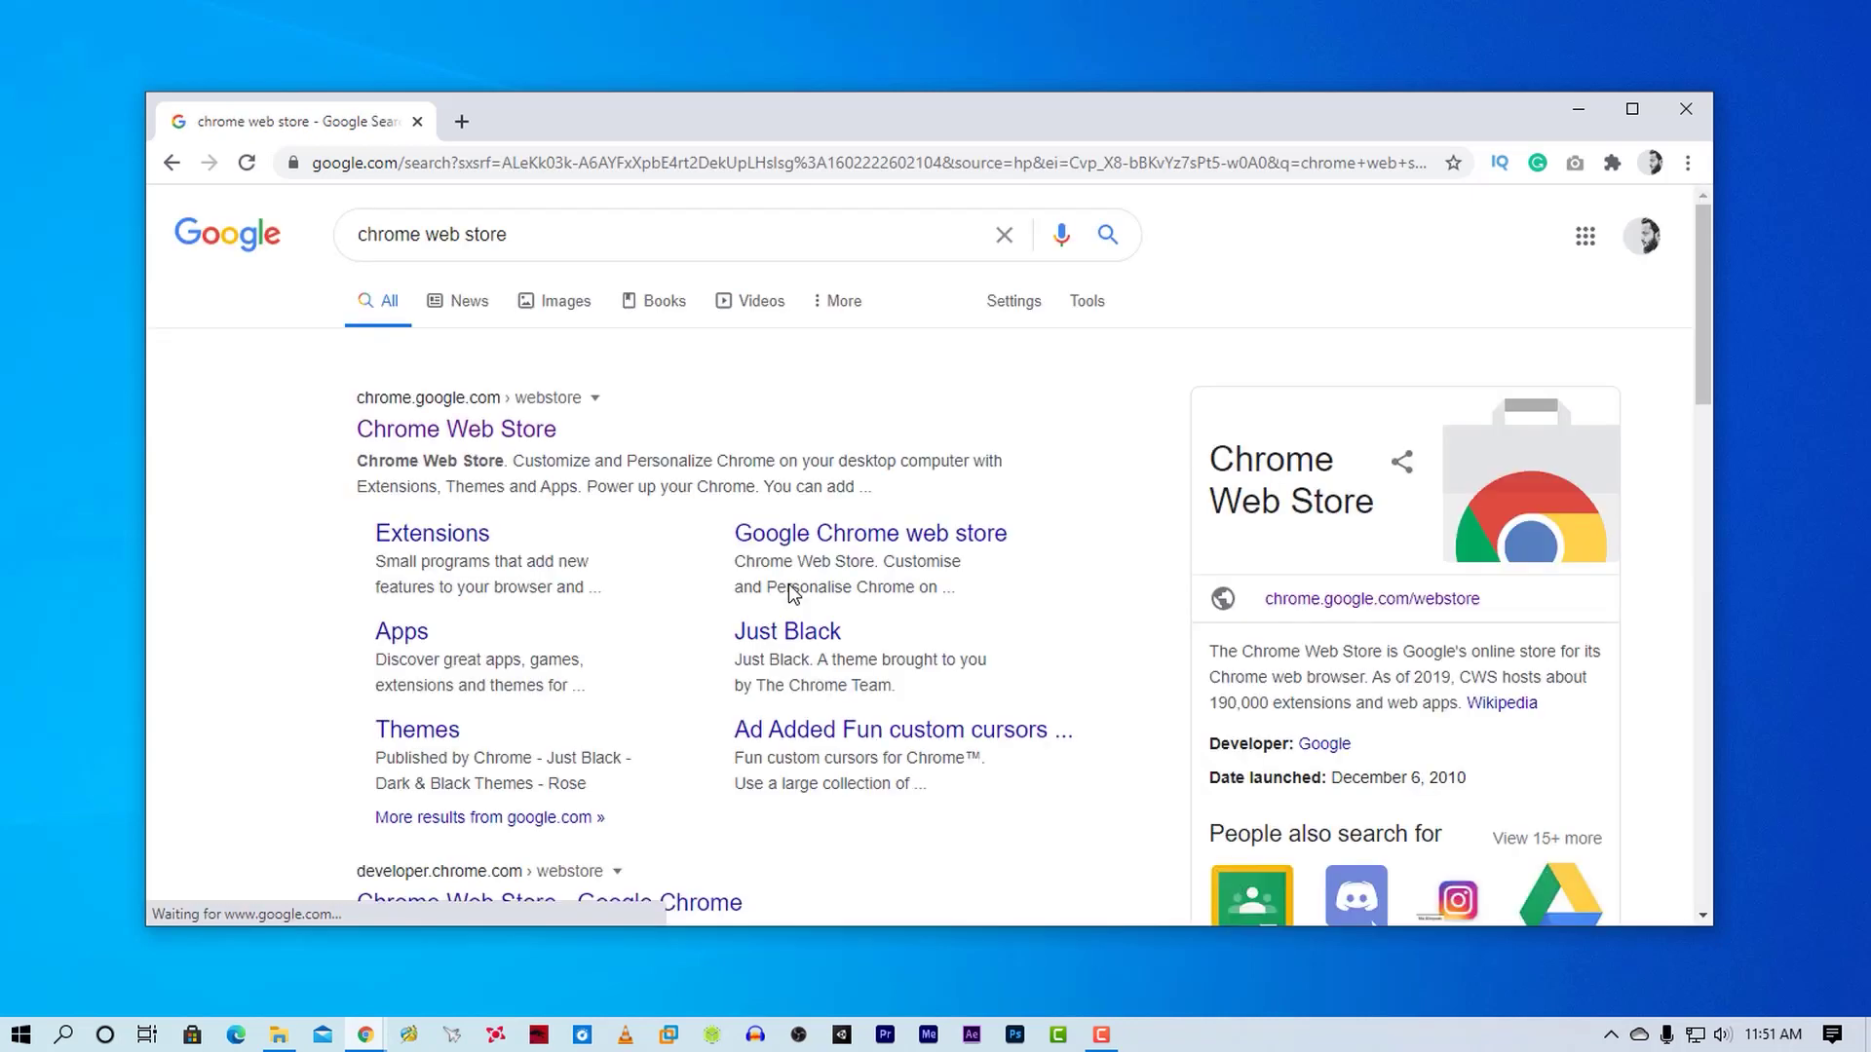
{"action": "left_click", "coordinate": [494, 439]}
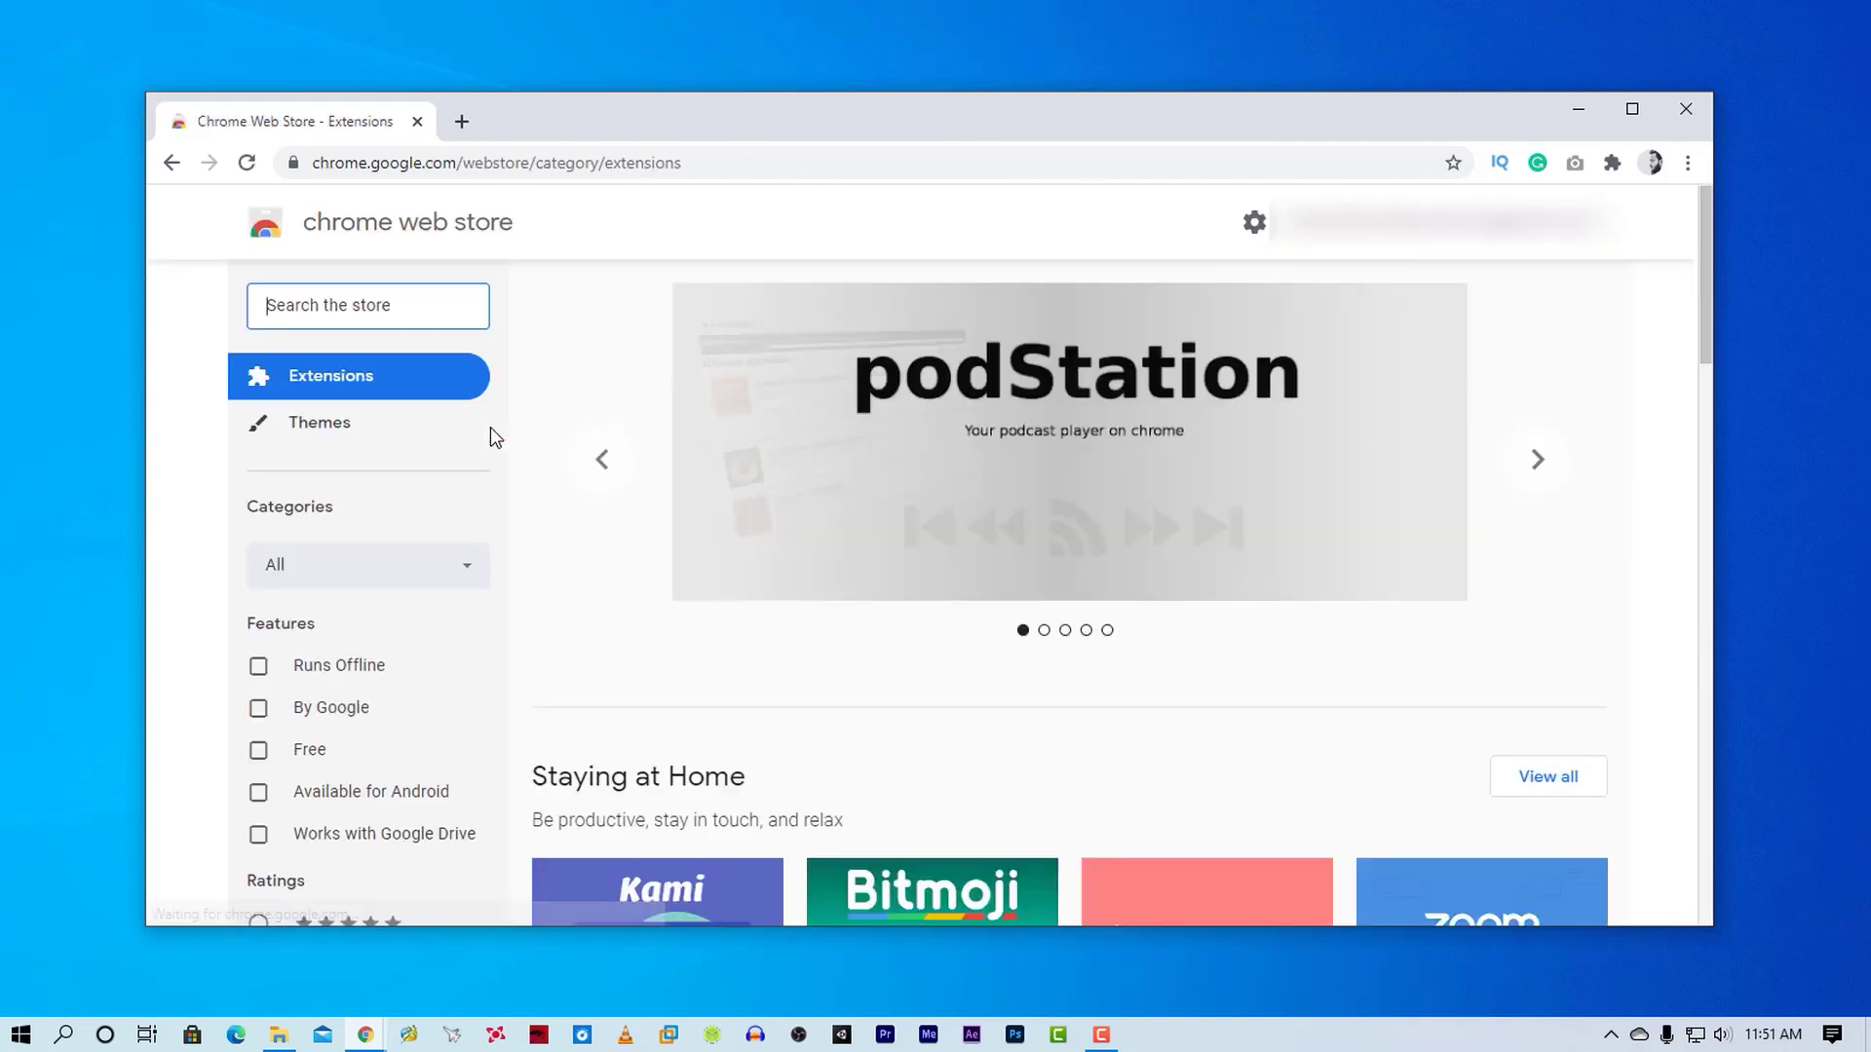
- Search the store for 'podcastle ai' and open the Podcastle AI listing
{"action": "left_click", "coordinate": [397, 307]}
{"action": "type", "text": "podca"}
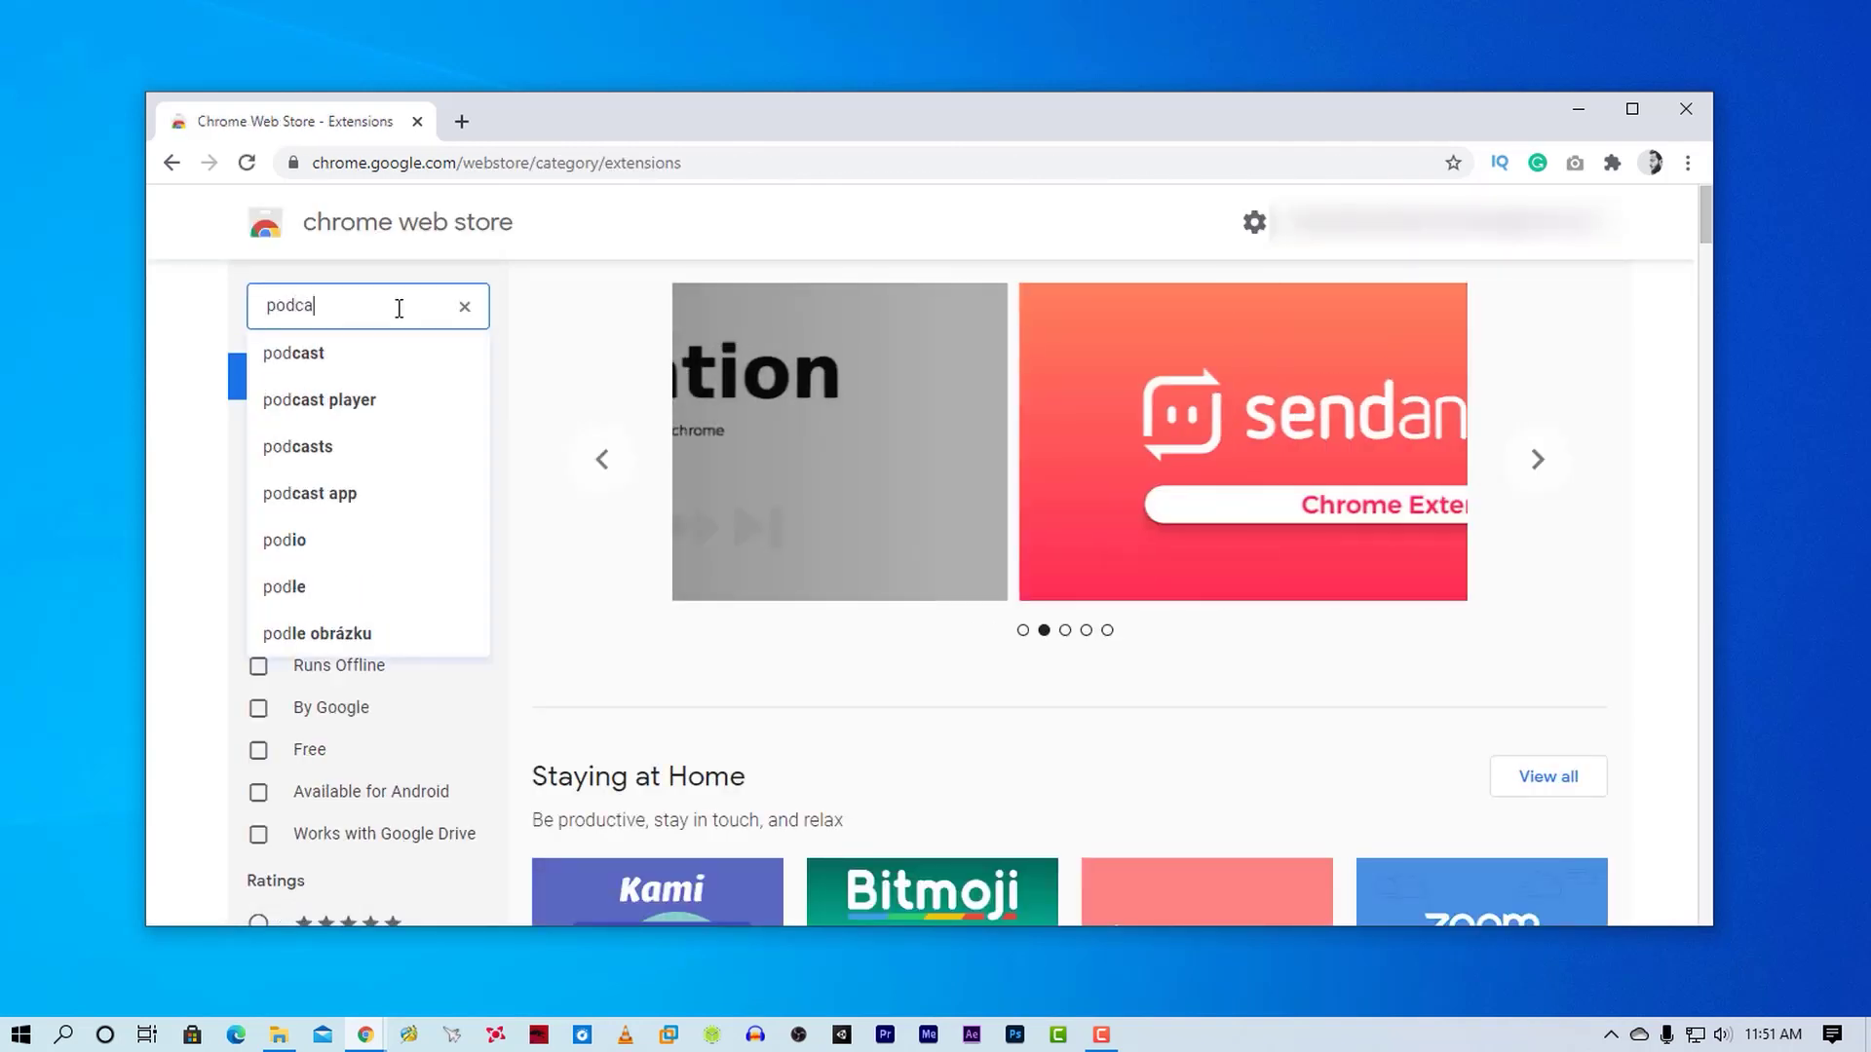
{"action": "type", "text": "stl"}
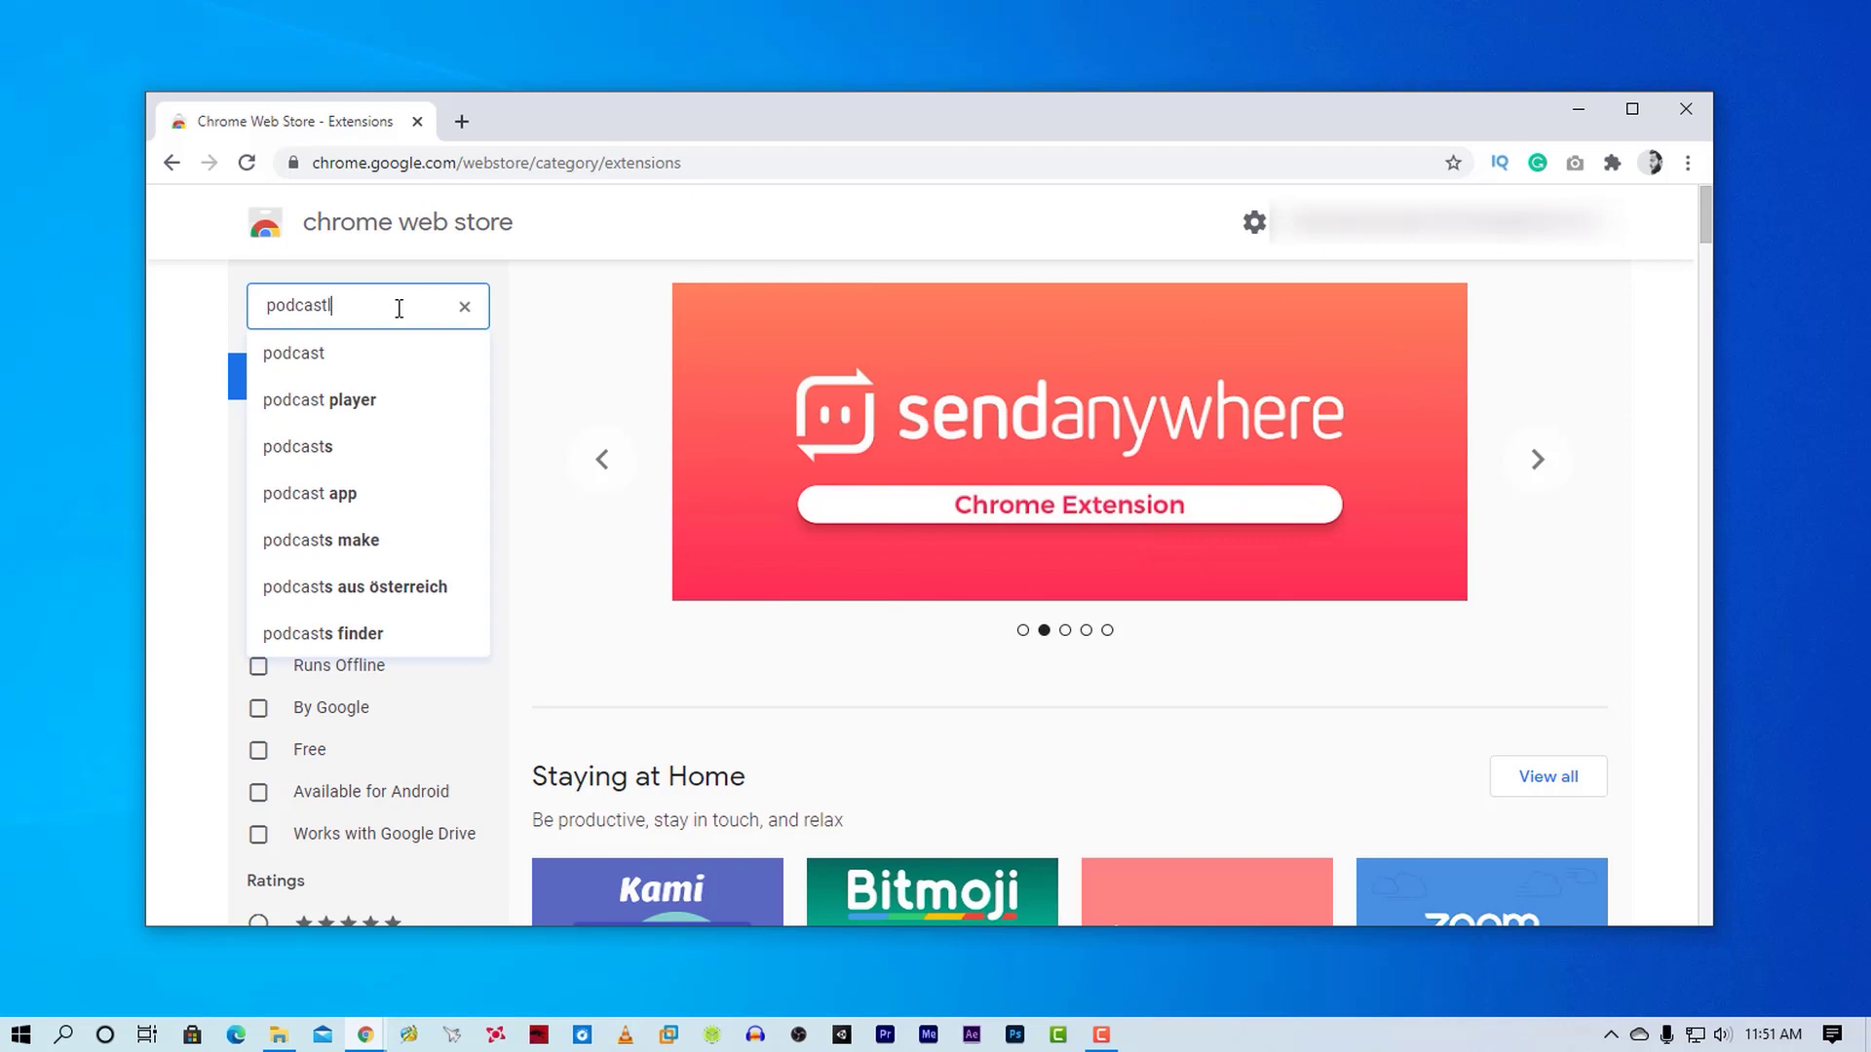
{"action": "type", "text": "e ai"}
{"action": "key", "text": "Return"}
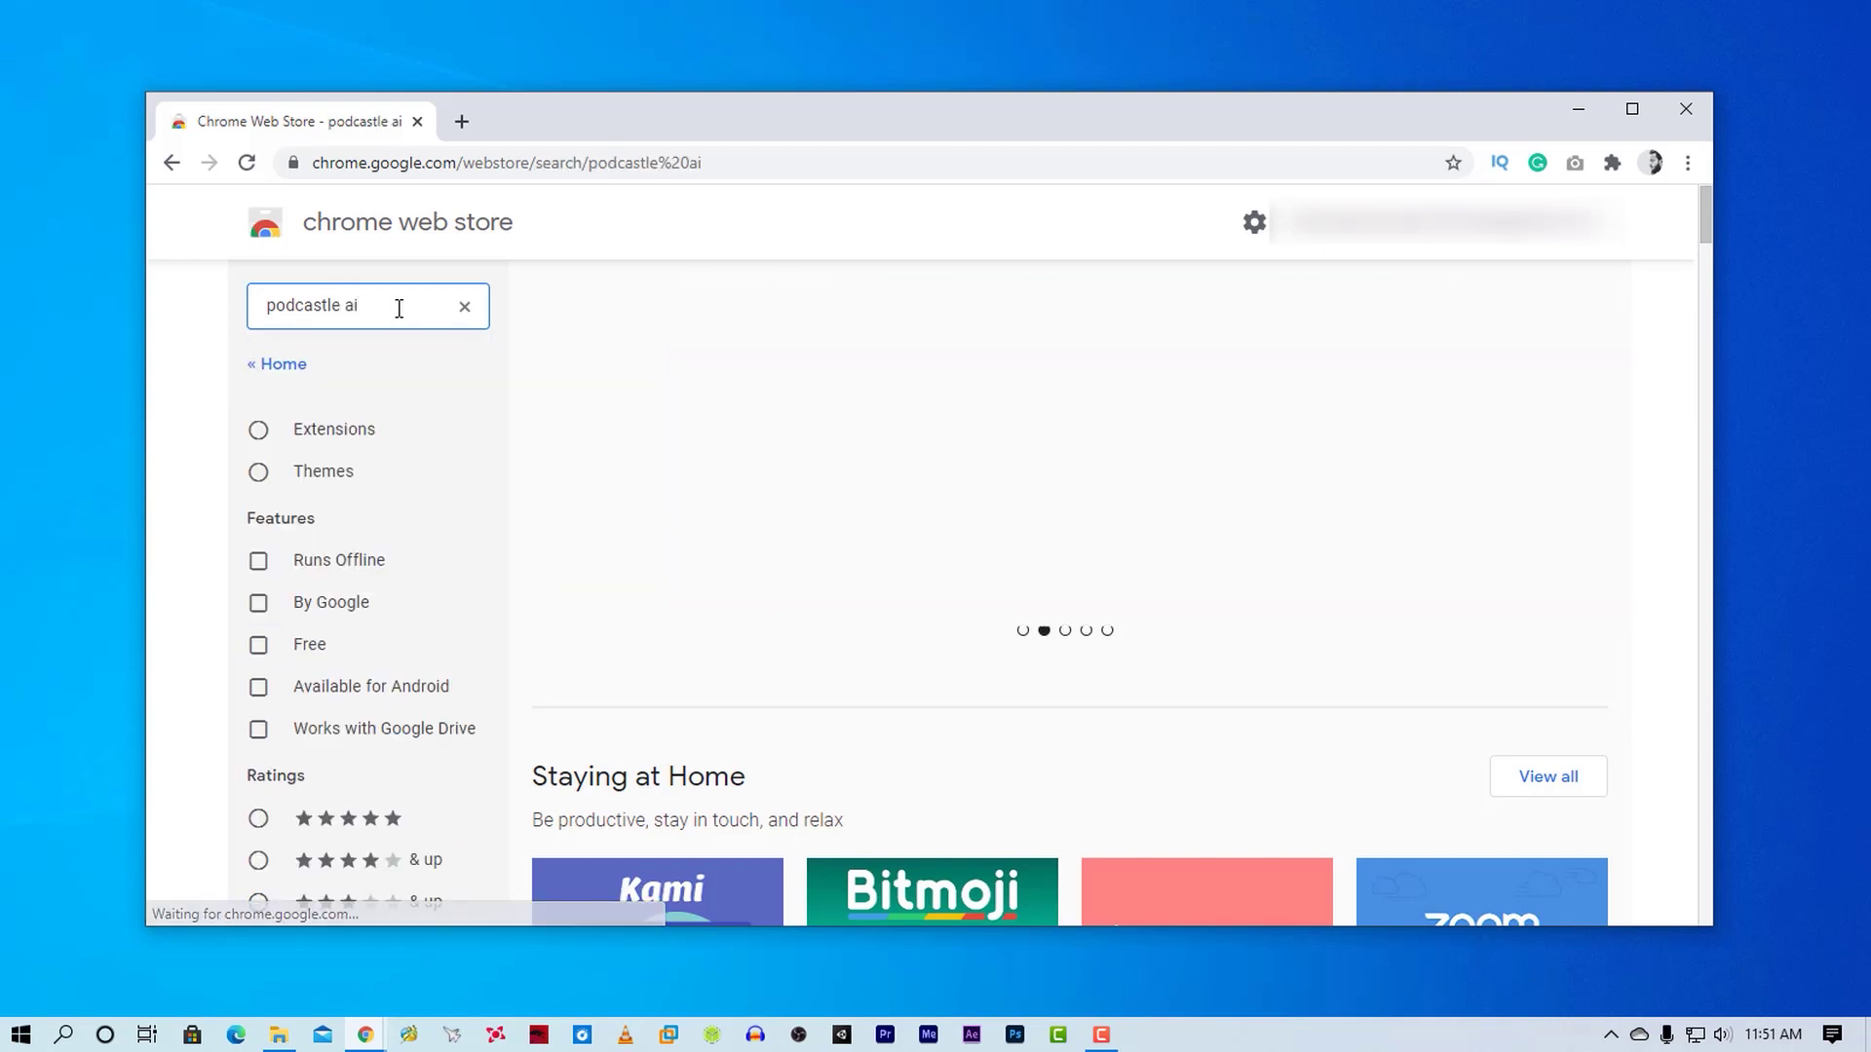
{"action": "left_click", "coordinate": [861, 443]}
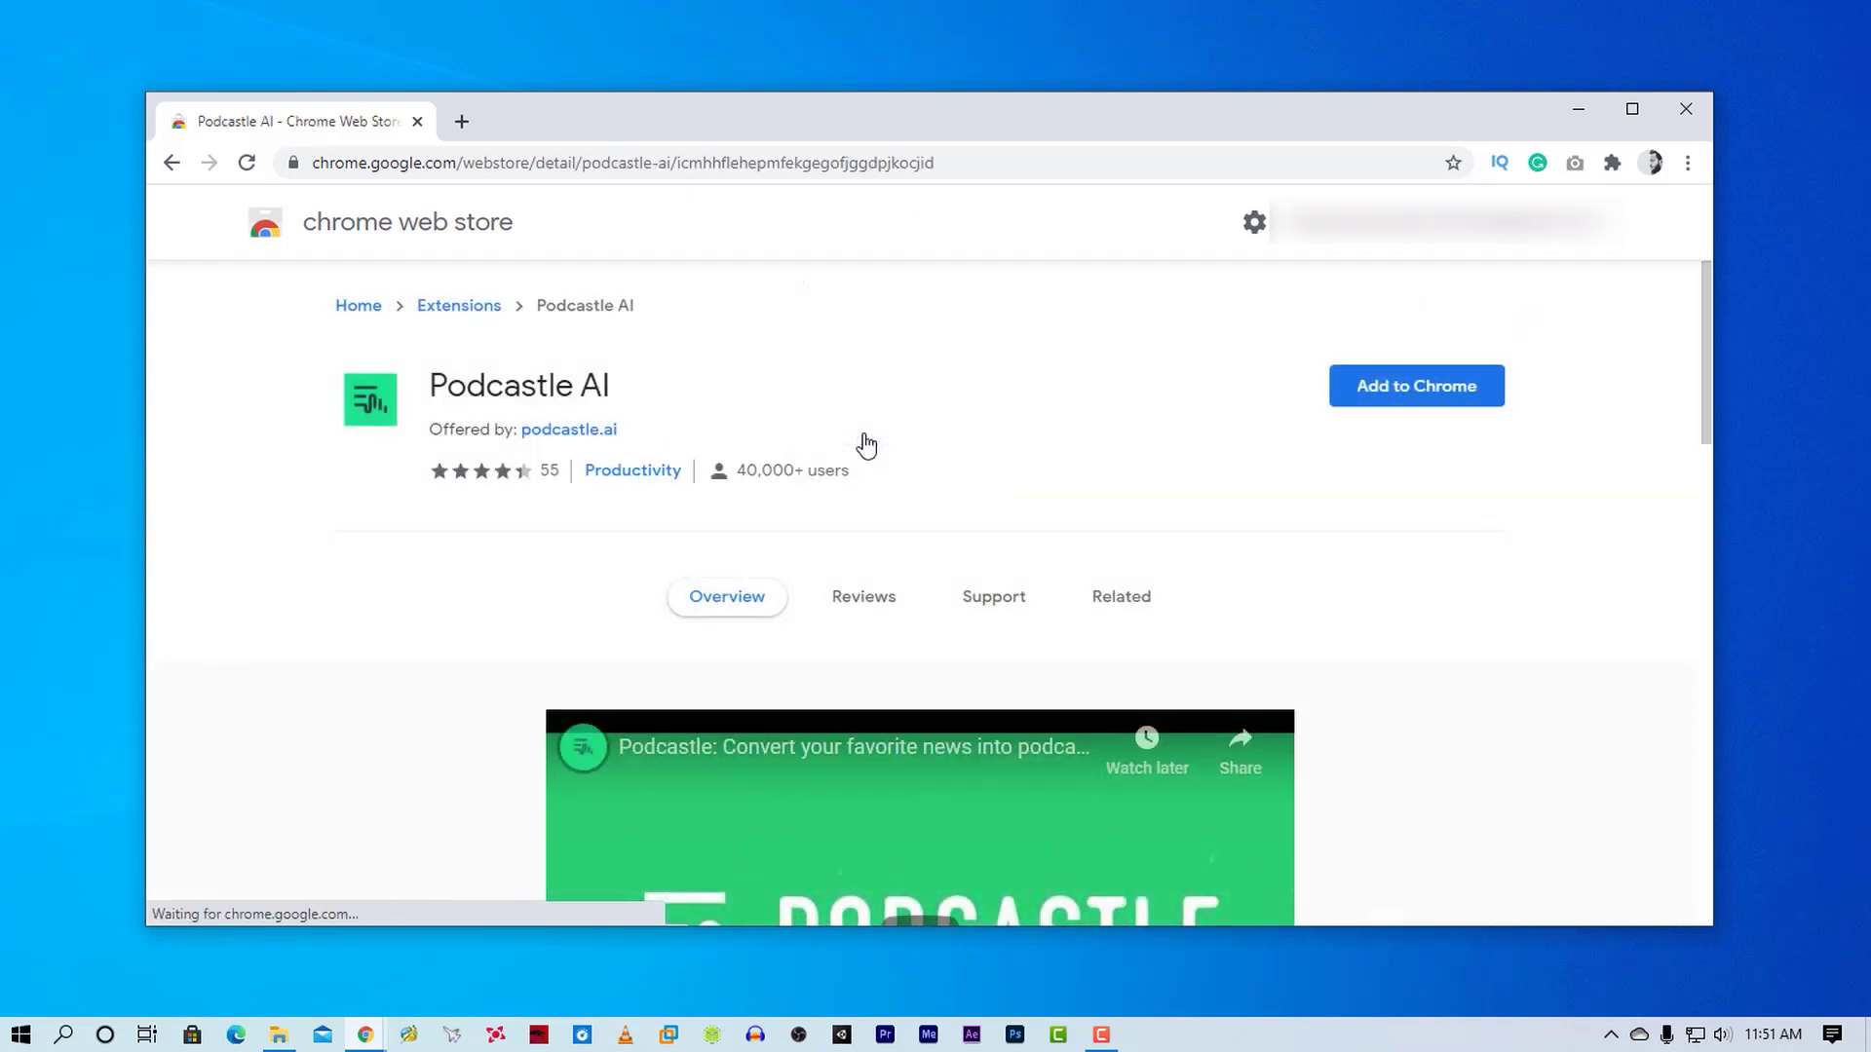
- Add Podcastle AI to Chrome, pin it from the Extensions menu, and open its popup
{"action": "left_click", "coordinate": [1397, 389]}
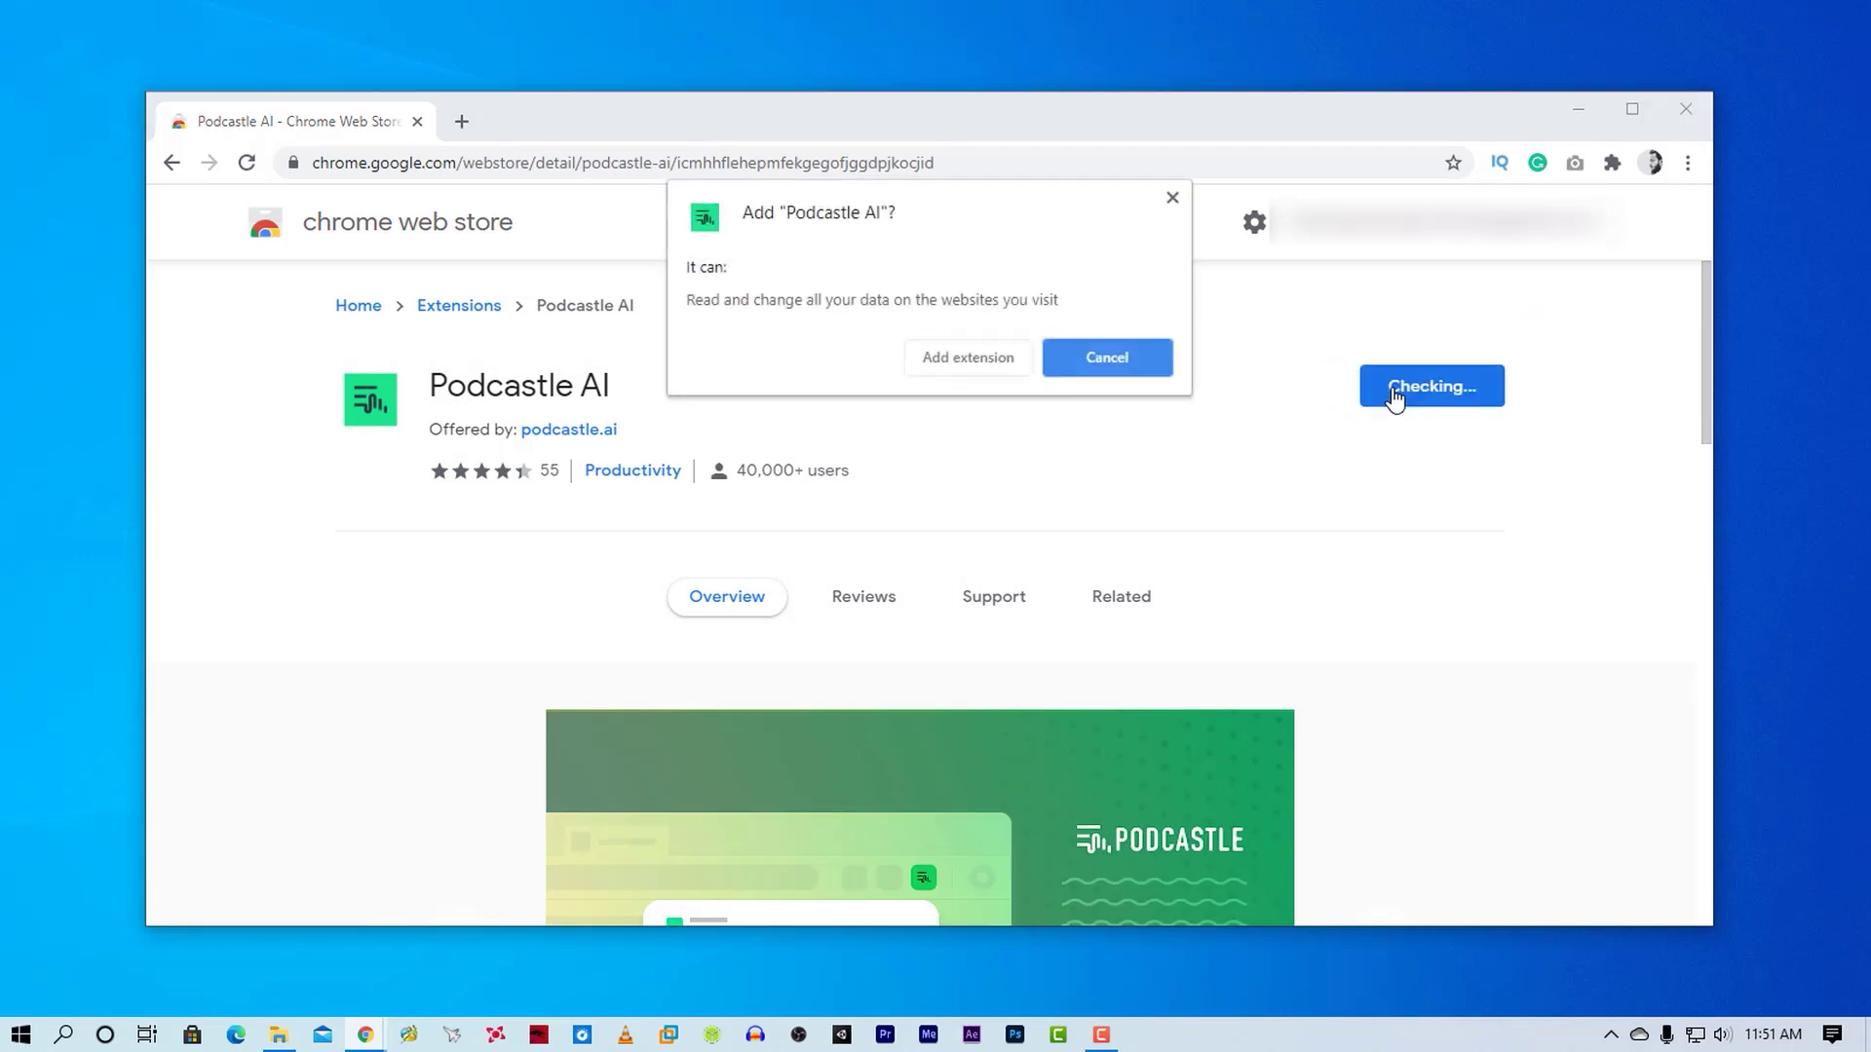
{"action": "left_click", "coordinate": [1012, 361]}
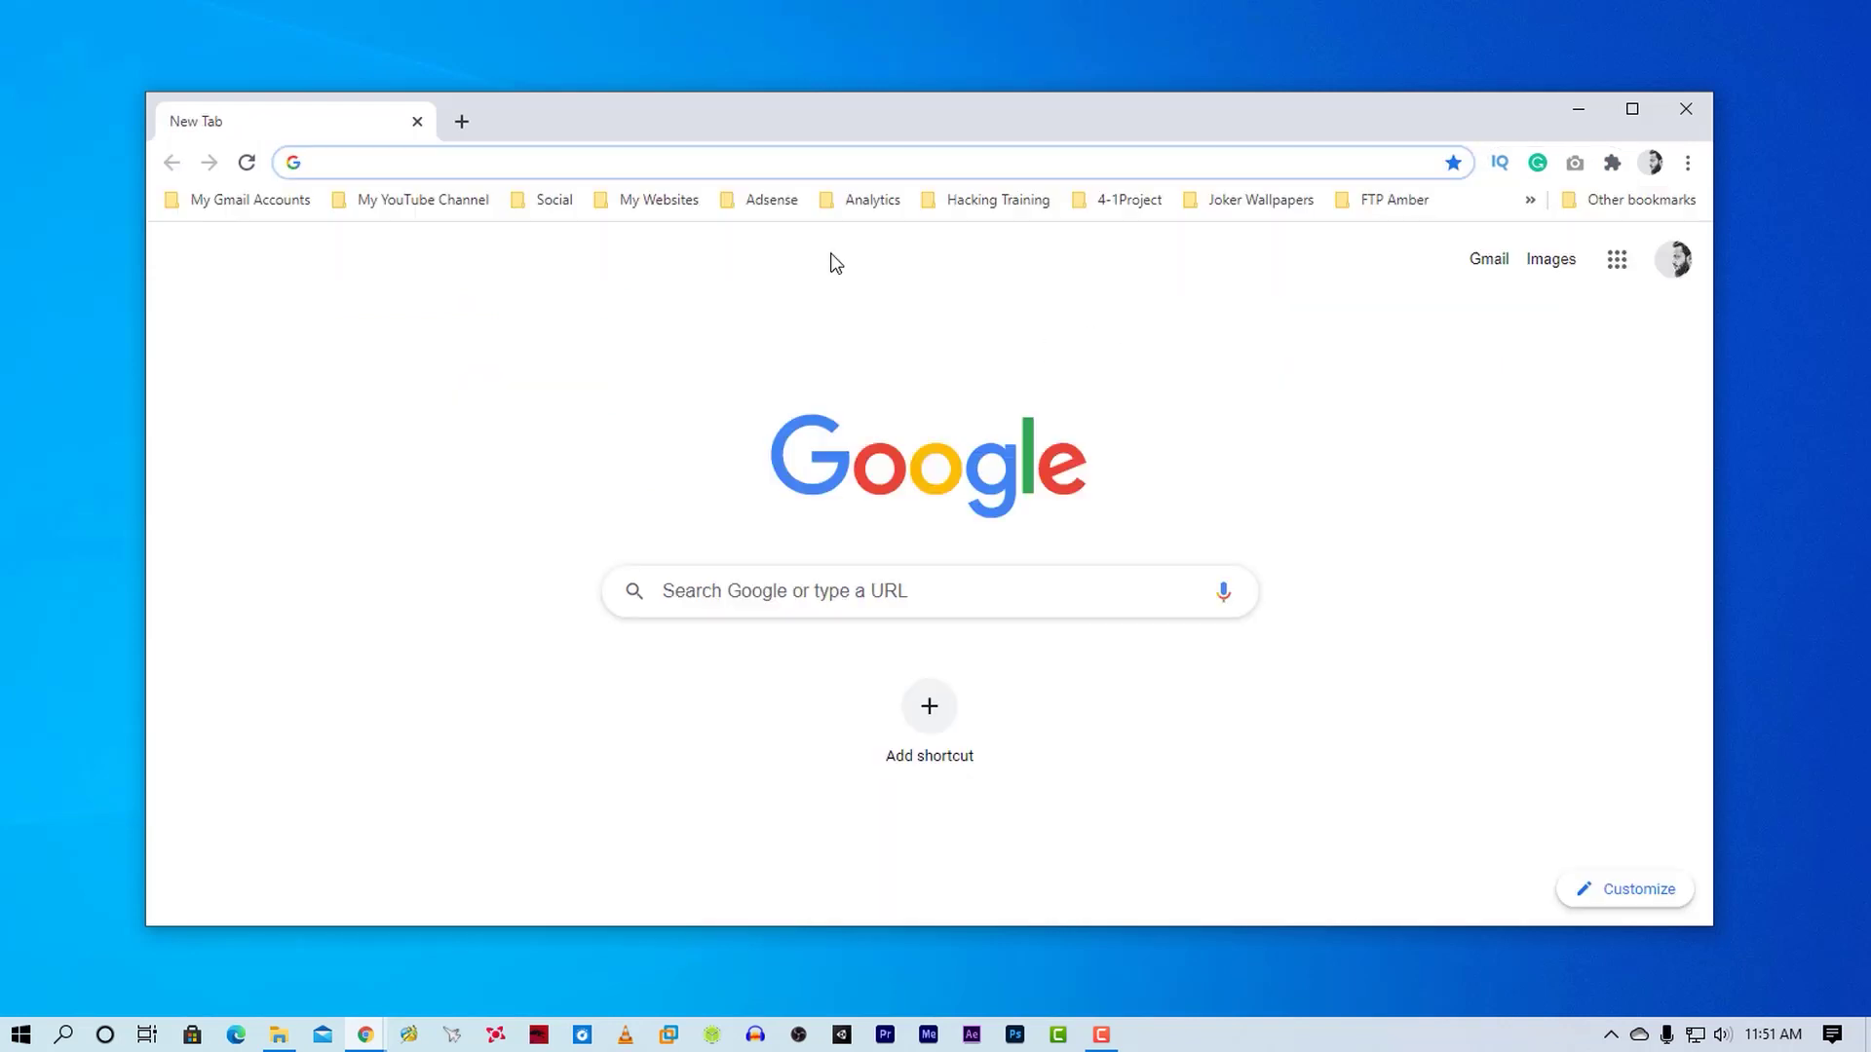
{"action": "left_click", "coordinate": [1611, 163]}
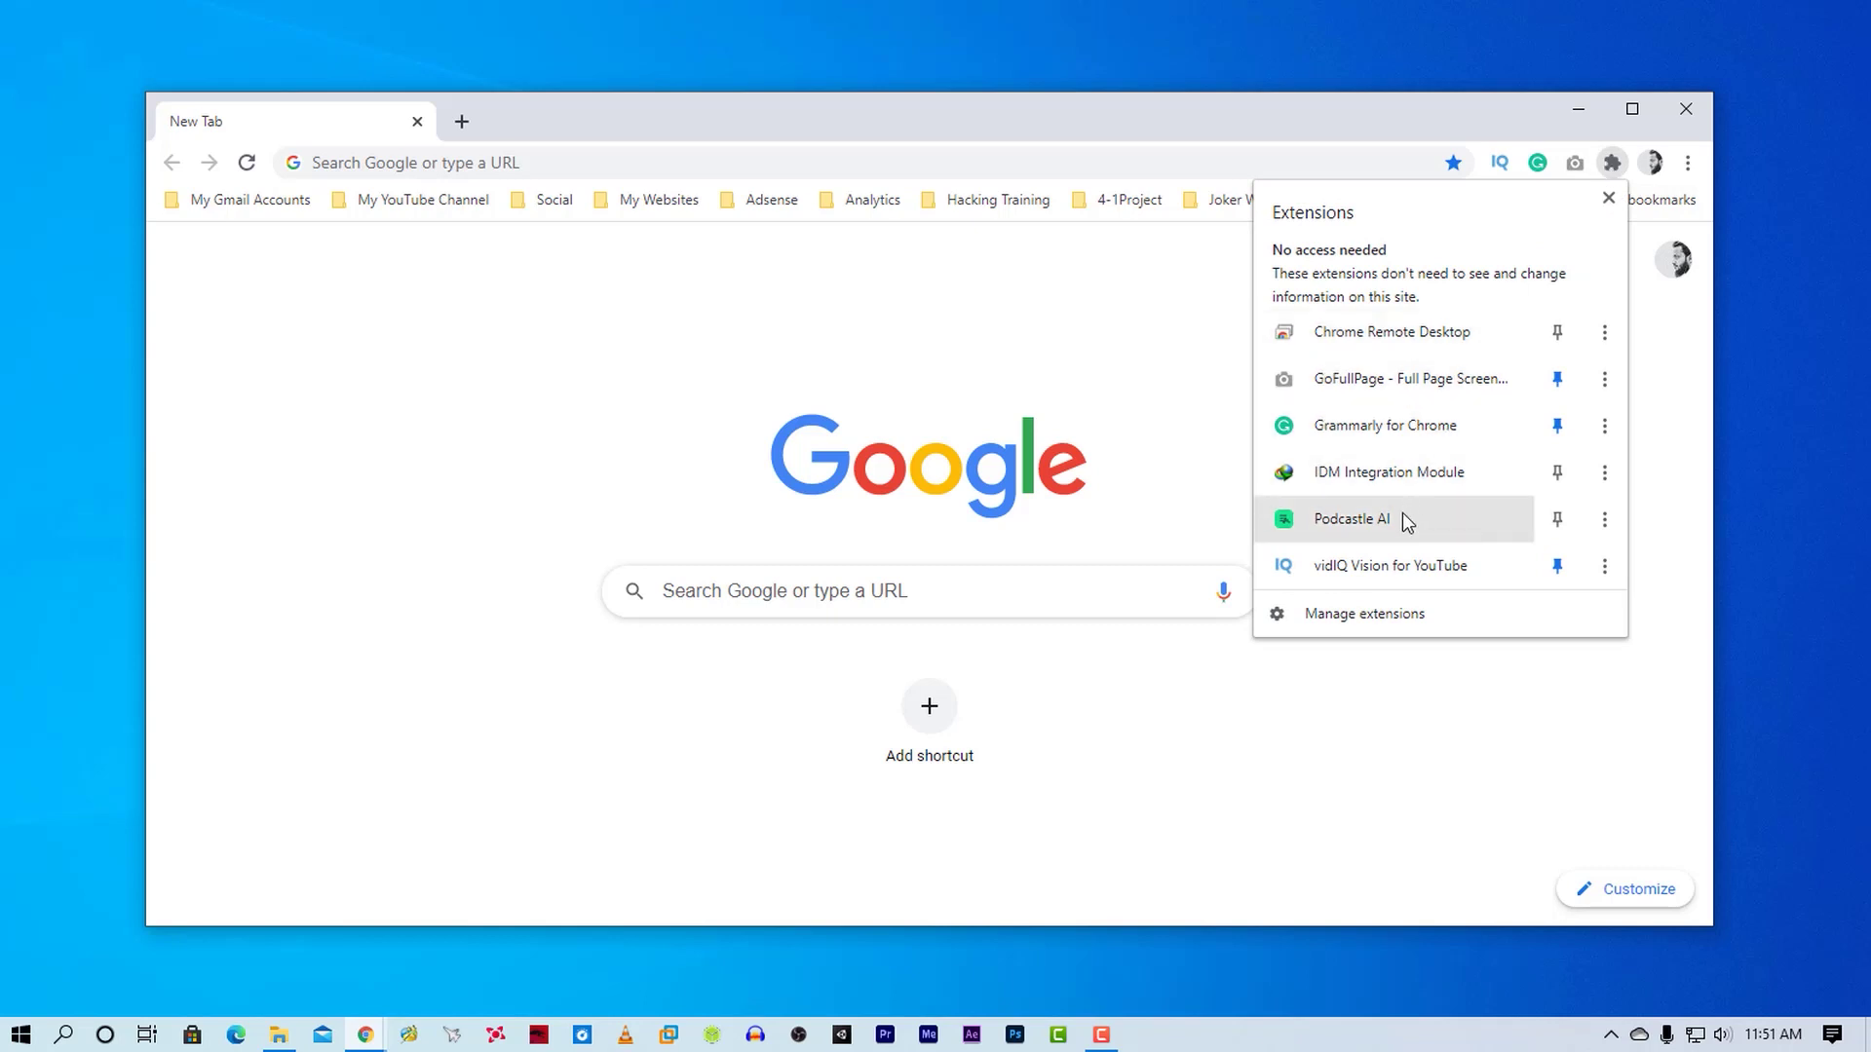
{"action": "left_click", "coordinate": [1558, 519]}
{"action": "left_click", "coordinate": [1513, 633]}
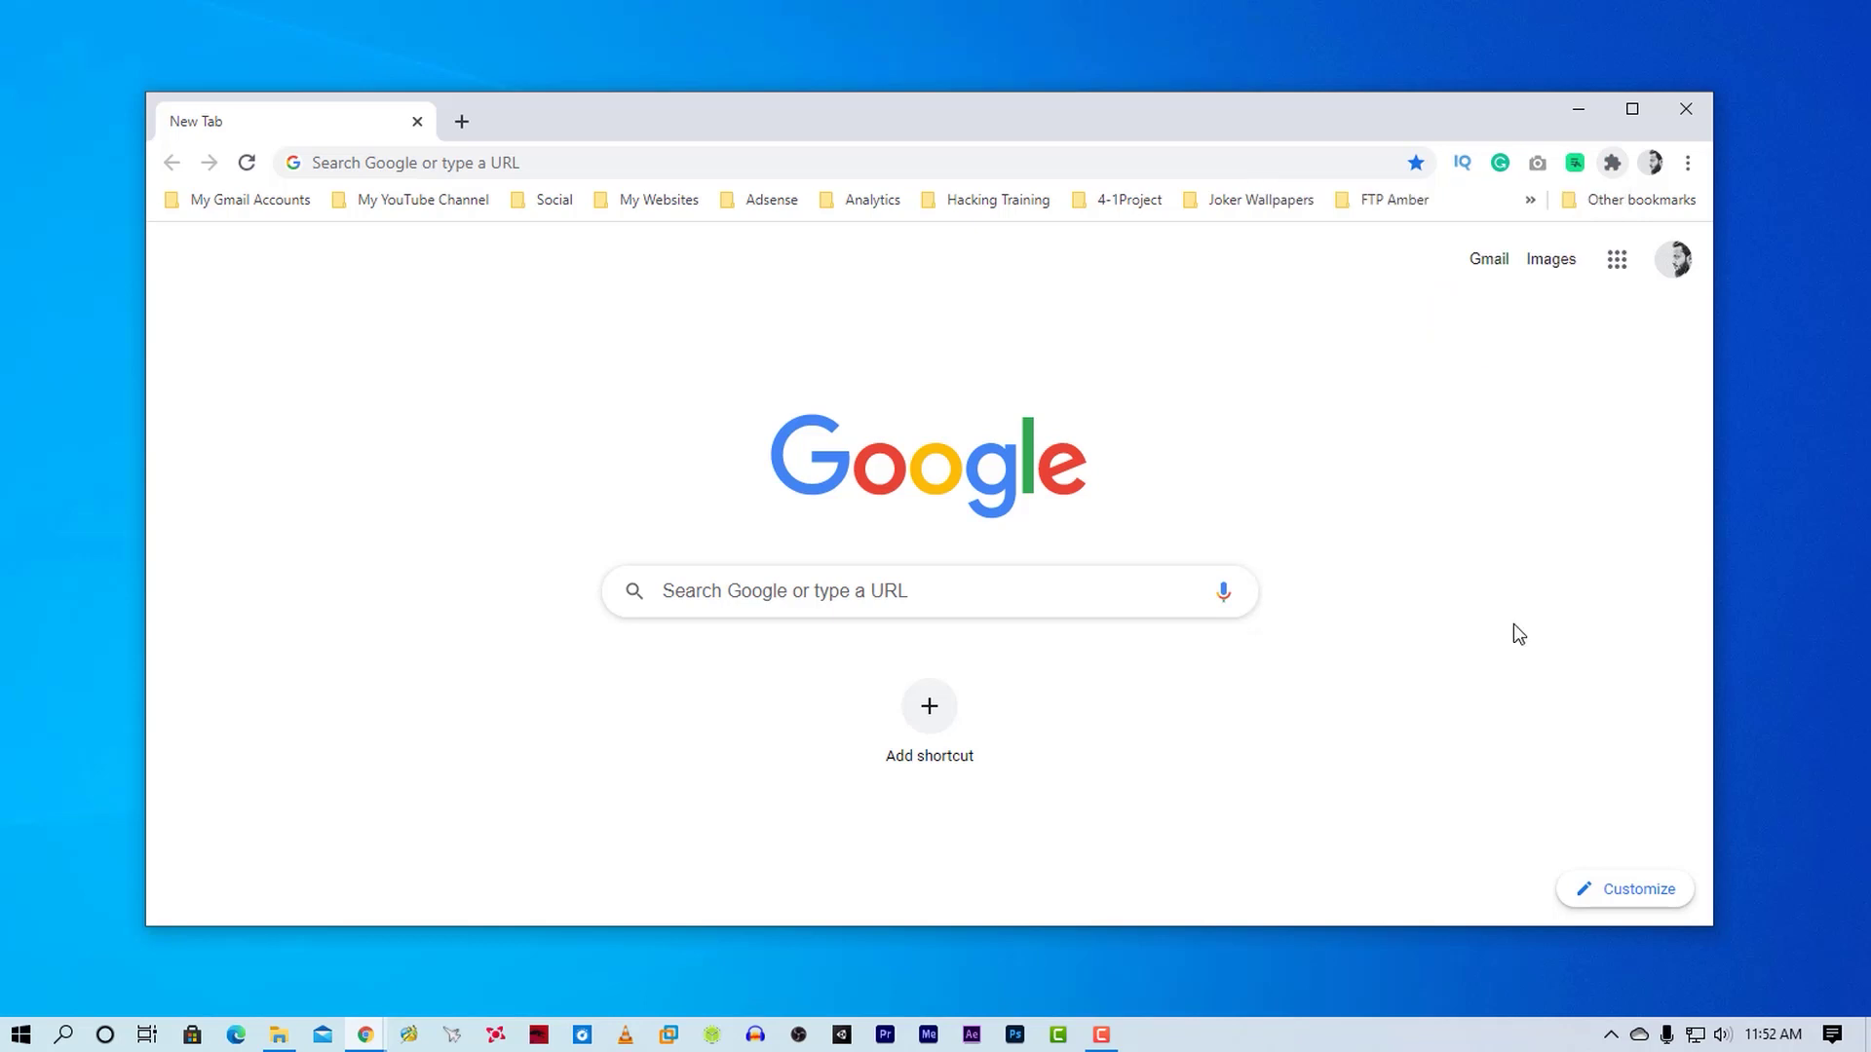
{"action": "left_click", "coordinate": [1577, 163]}
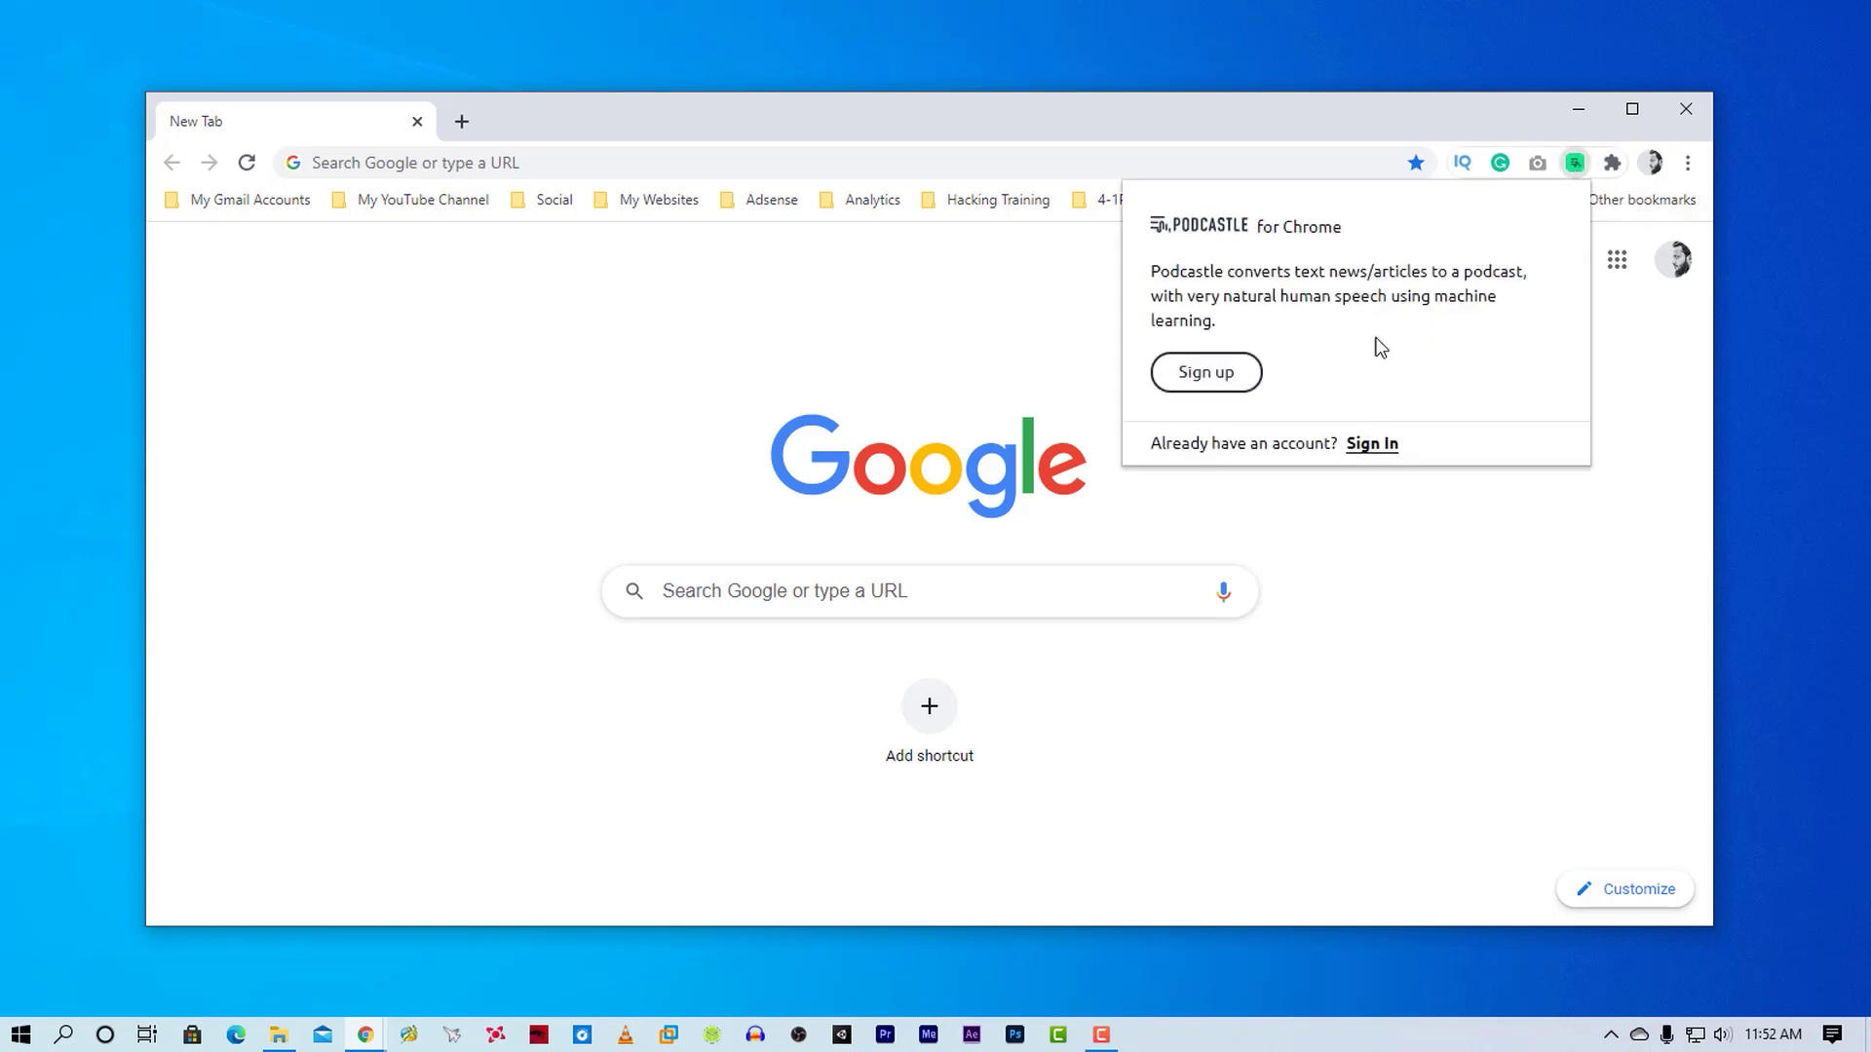
- Sign up for a Podcastle account, then close the Podcastle welcome tab
{"action": "left_click", "coordinate": [1206, 373]}
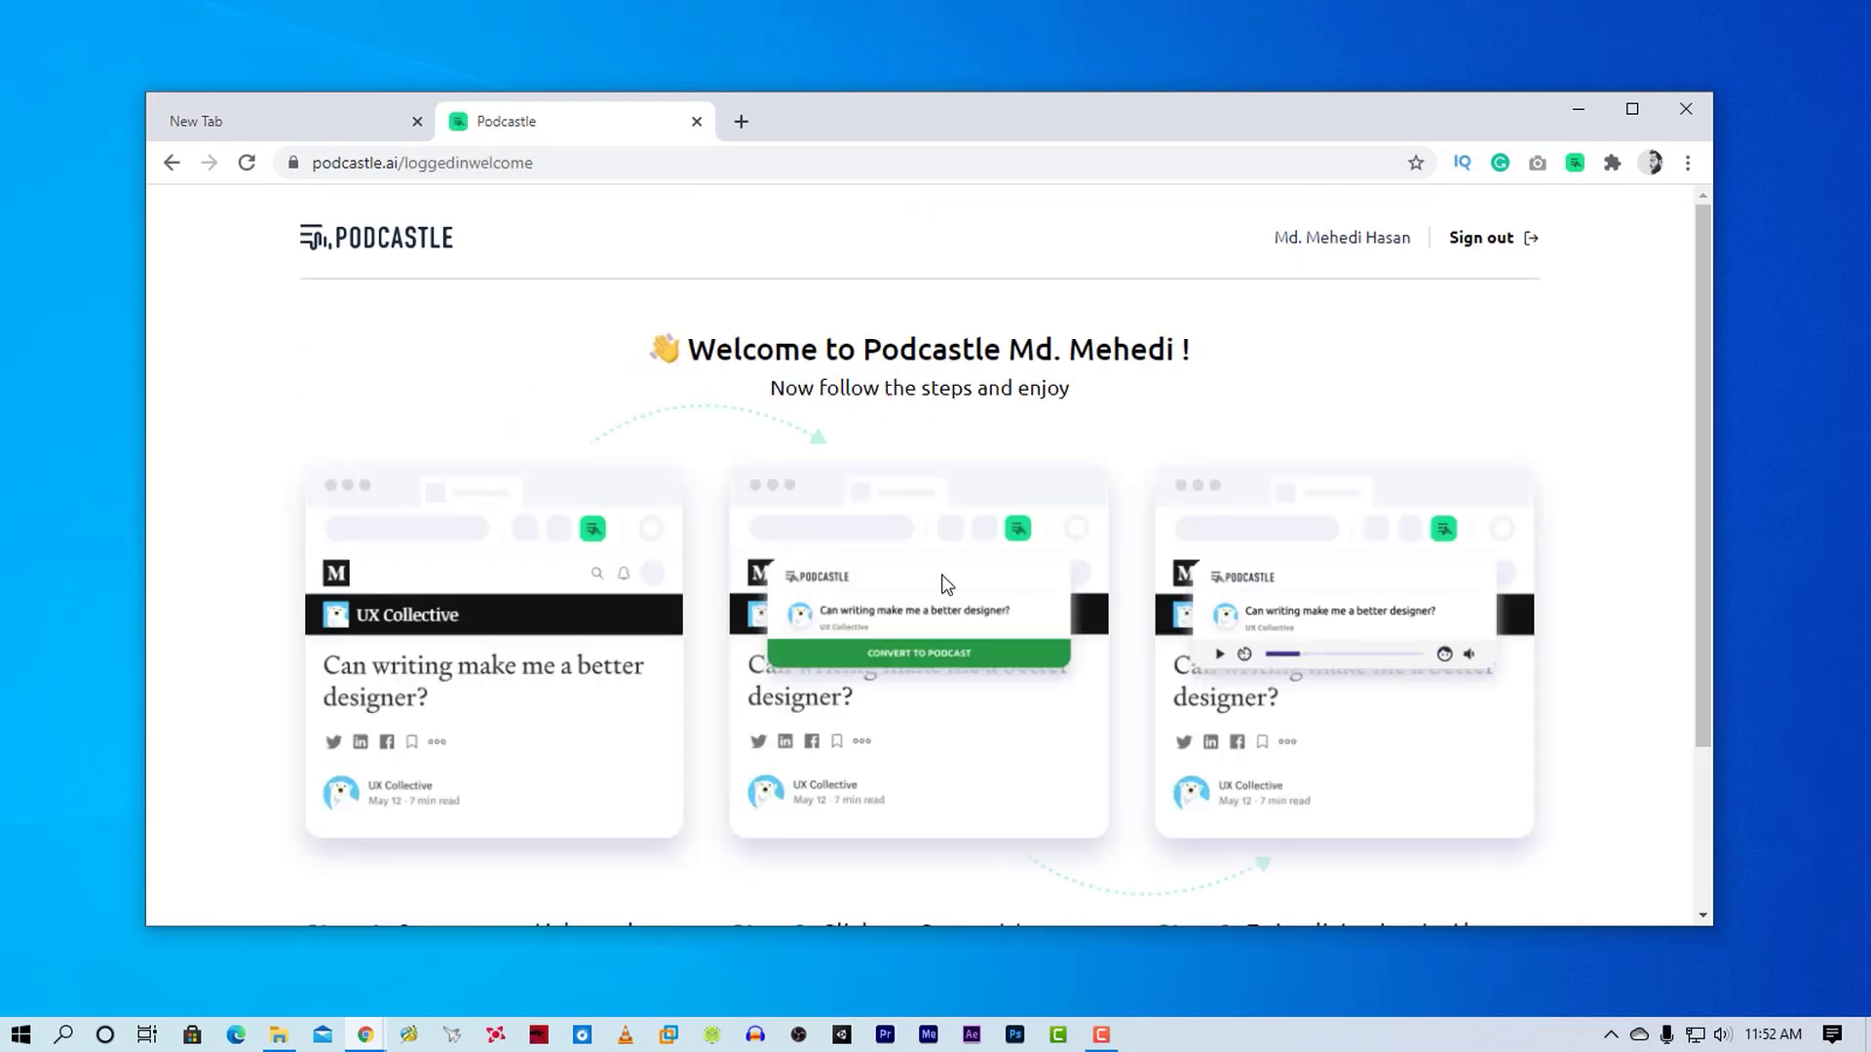
{"action": "scroll", "coordinate": [943, 586], "scroll_direction": "down", "scroll_amount": 3}
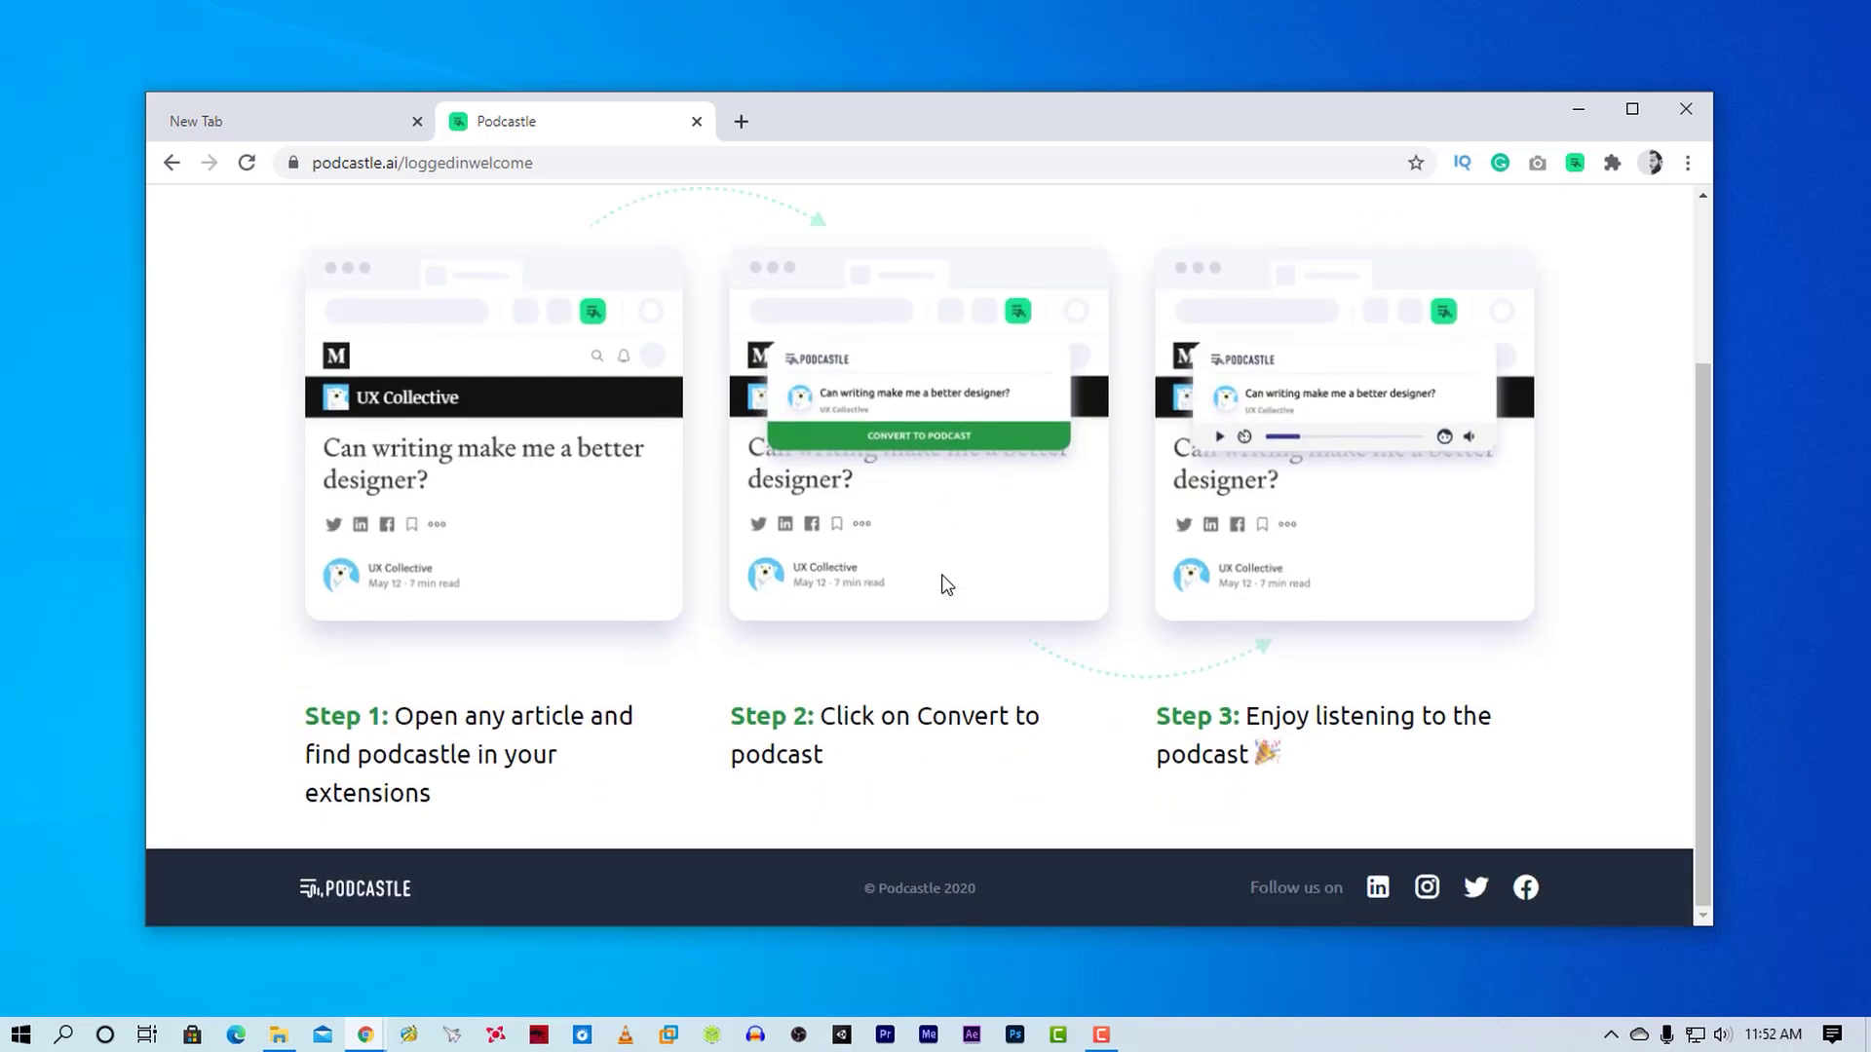
{"action": "scroll", "coordinate": [943, 586], "scroll_direction": "up", "scroll_amount": 2}
{"action": "key", "text": "ctrl+w"}
{"action": "left_click", "coordinate": [857, 157]}
{"action": "type", "text": "http://www.spring.org.uk/"}
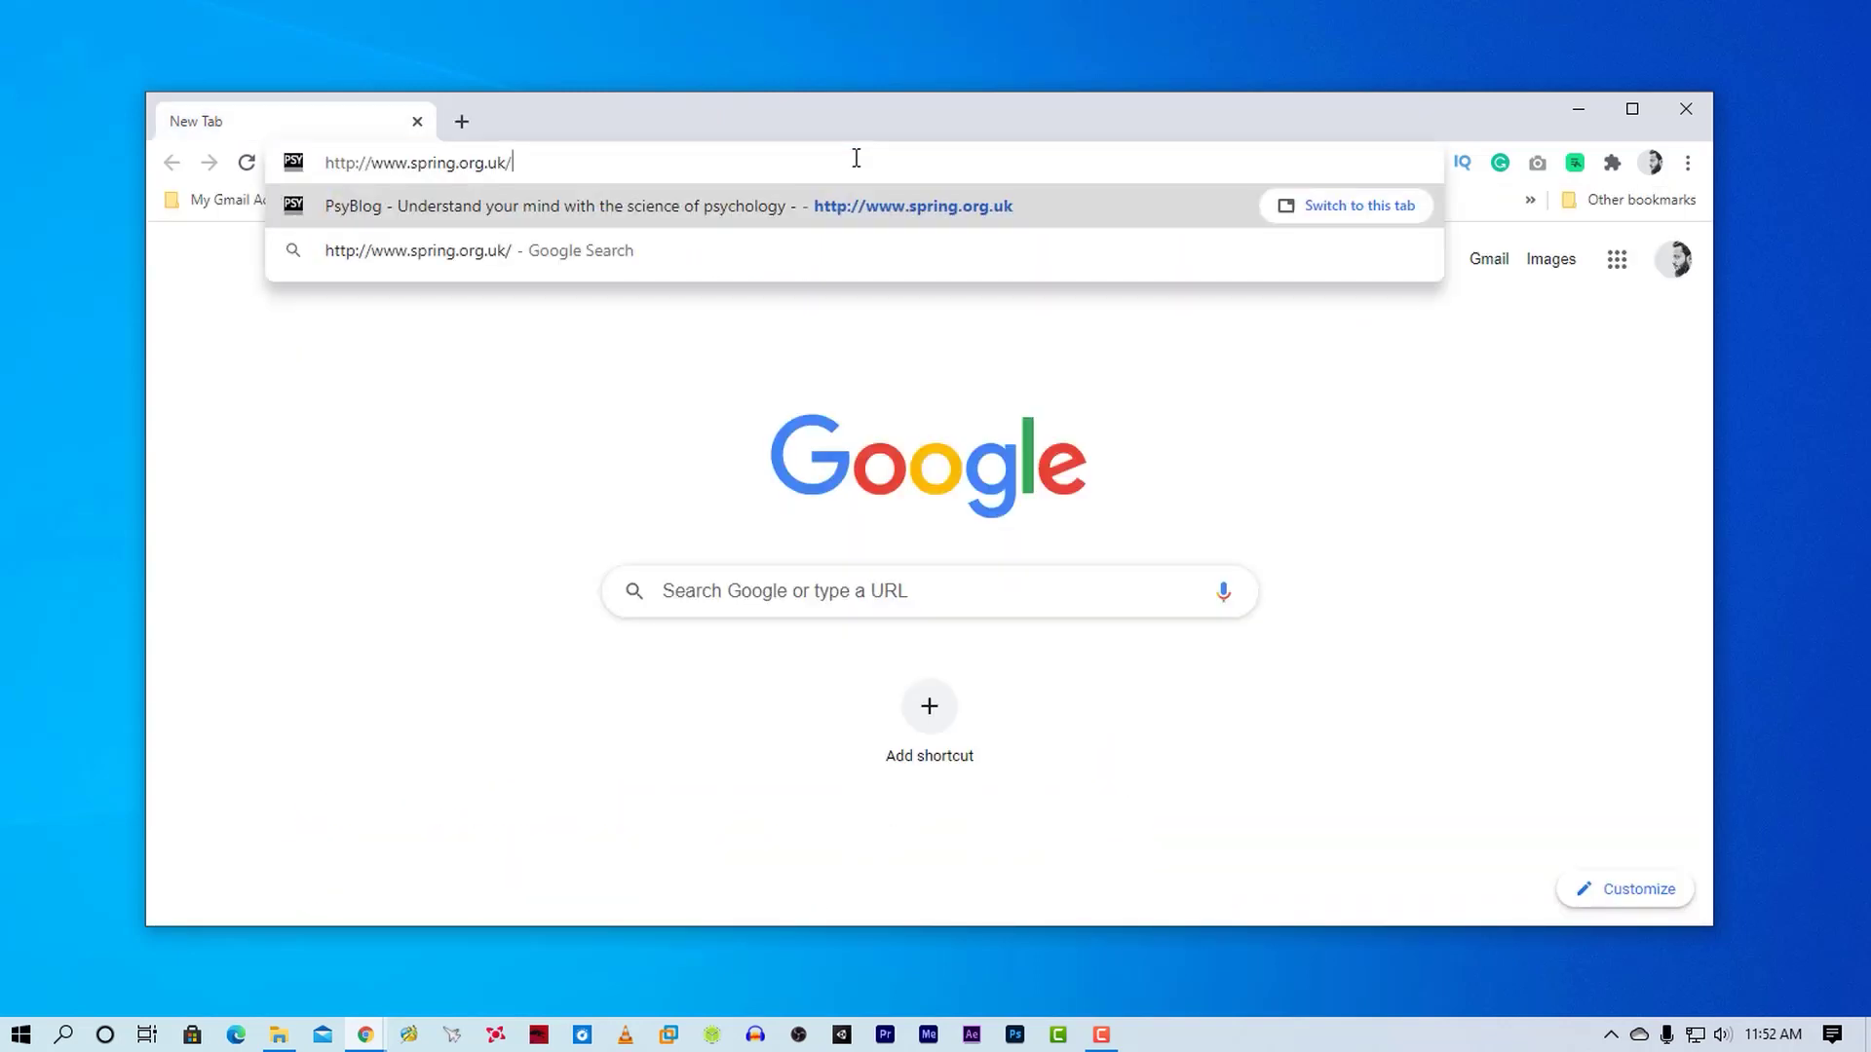
- Open the PsyBlog weight loss technique article and convert it to a podcast
{"action": "key", "text": "Return"}
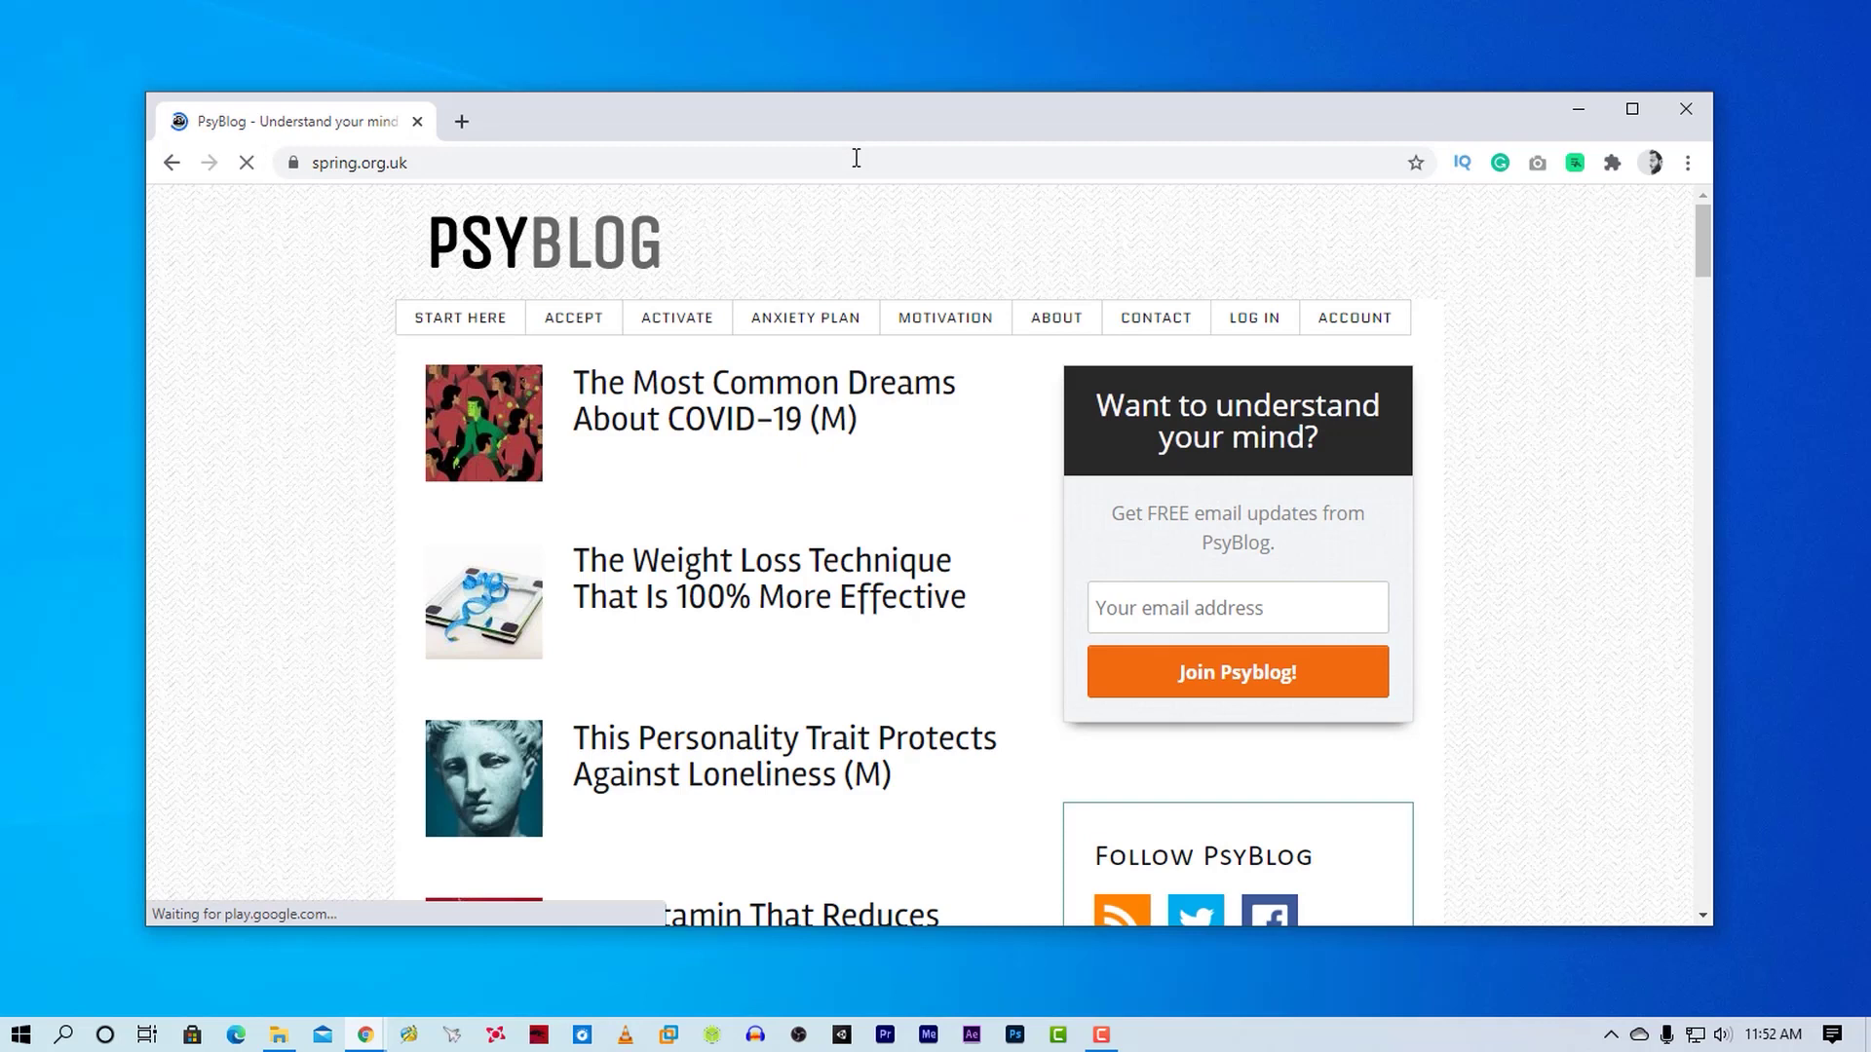
{"action": "left_click", "coordinate": [844, 593]}
{"action": "scroll", "coordinate": [835, 586], "scroll_direction": "down", "scroll_amount": 3}
{"action": "scroll", "coordinate": [620, 599], "scroll_direction": "down", "scroll_amount": 3}
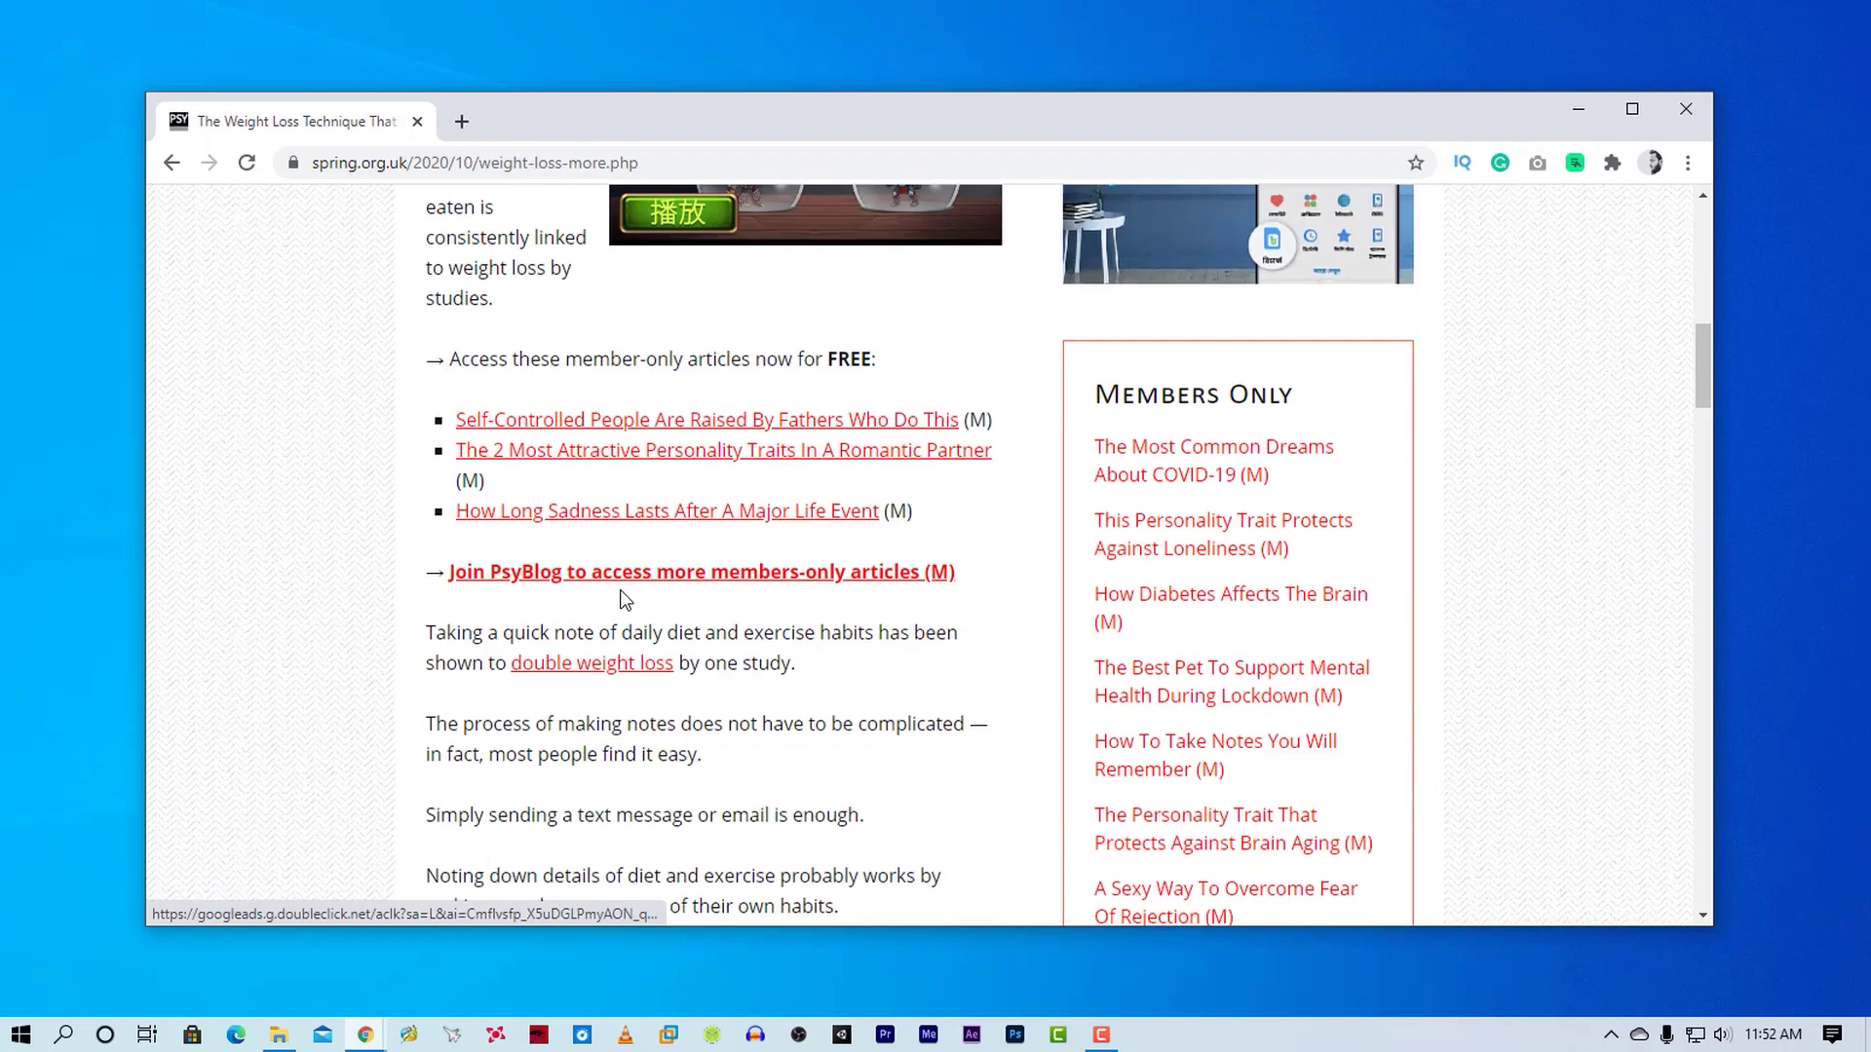
{"action": "scroll", "coordinate": [621, 592], "scroll_direction": "down", "scroll_amount": 3}
{"action": "scroll", "coordinate": [620, 589], "scroll_direction": "up", "scroll_amount": 10}
{"action": "scroll", "coordinate": [621, 589], "scroll_direction": "up", "scroll_amount": 5}
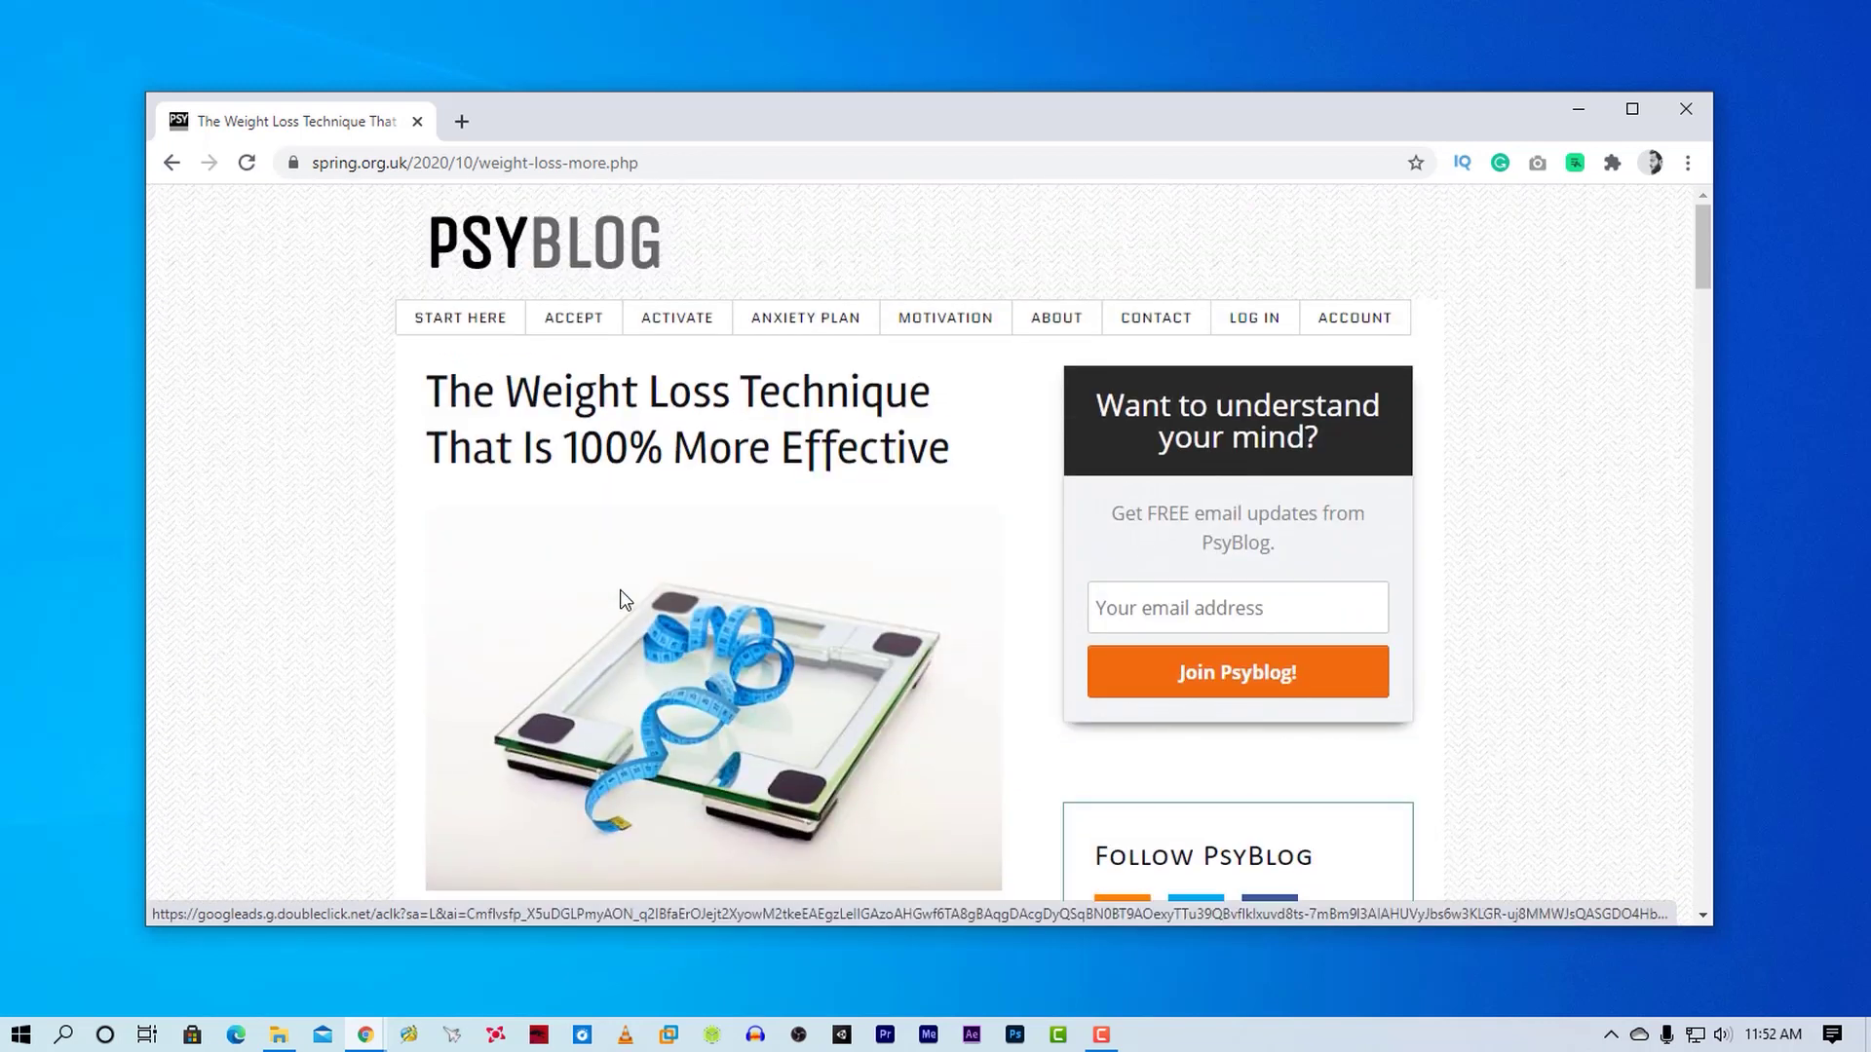
{"action": "left_click", "coordinate": [1576, 162]}
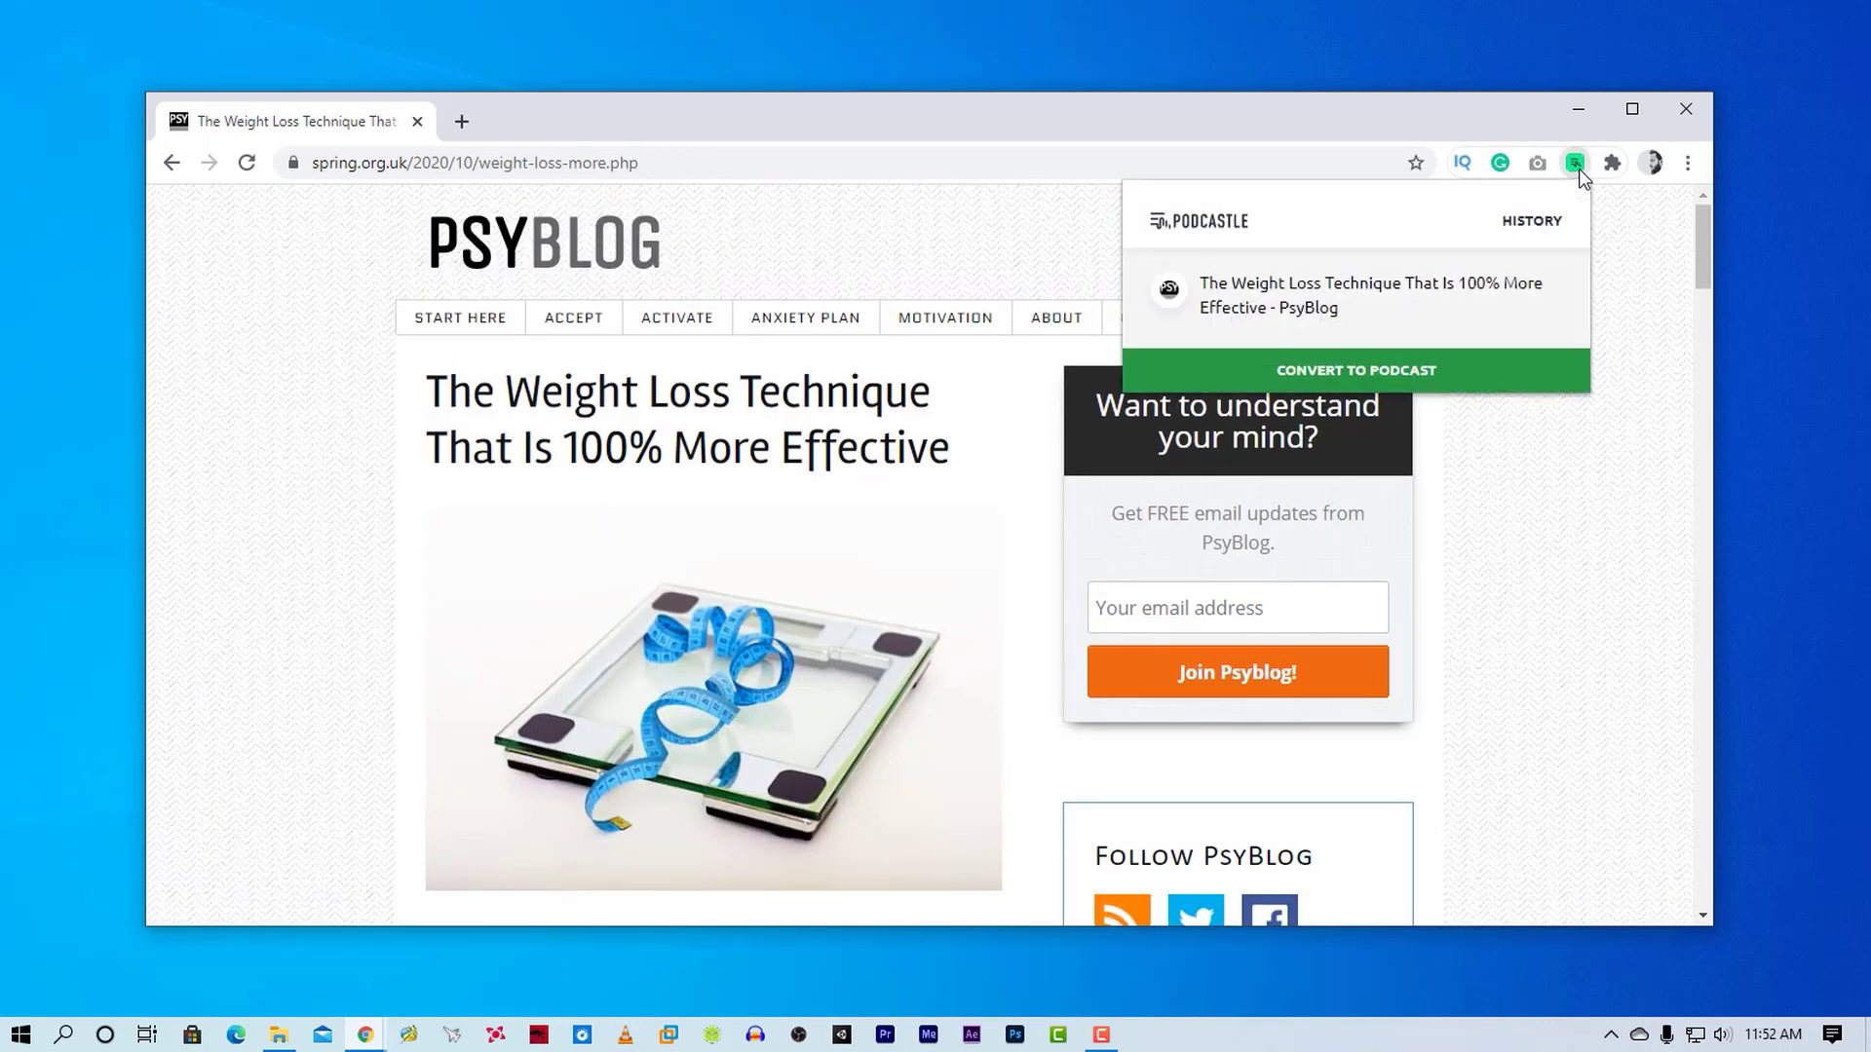
{"action": "left_click", "coordinate": [1375, 383]}
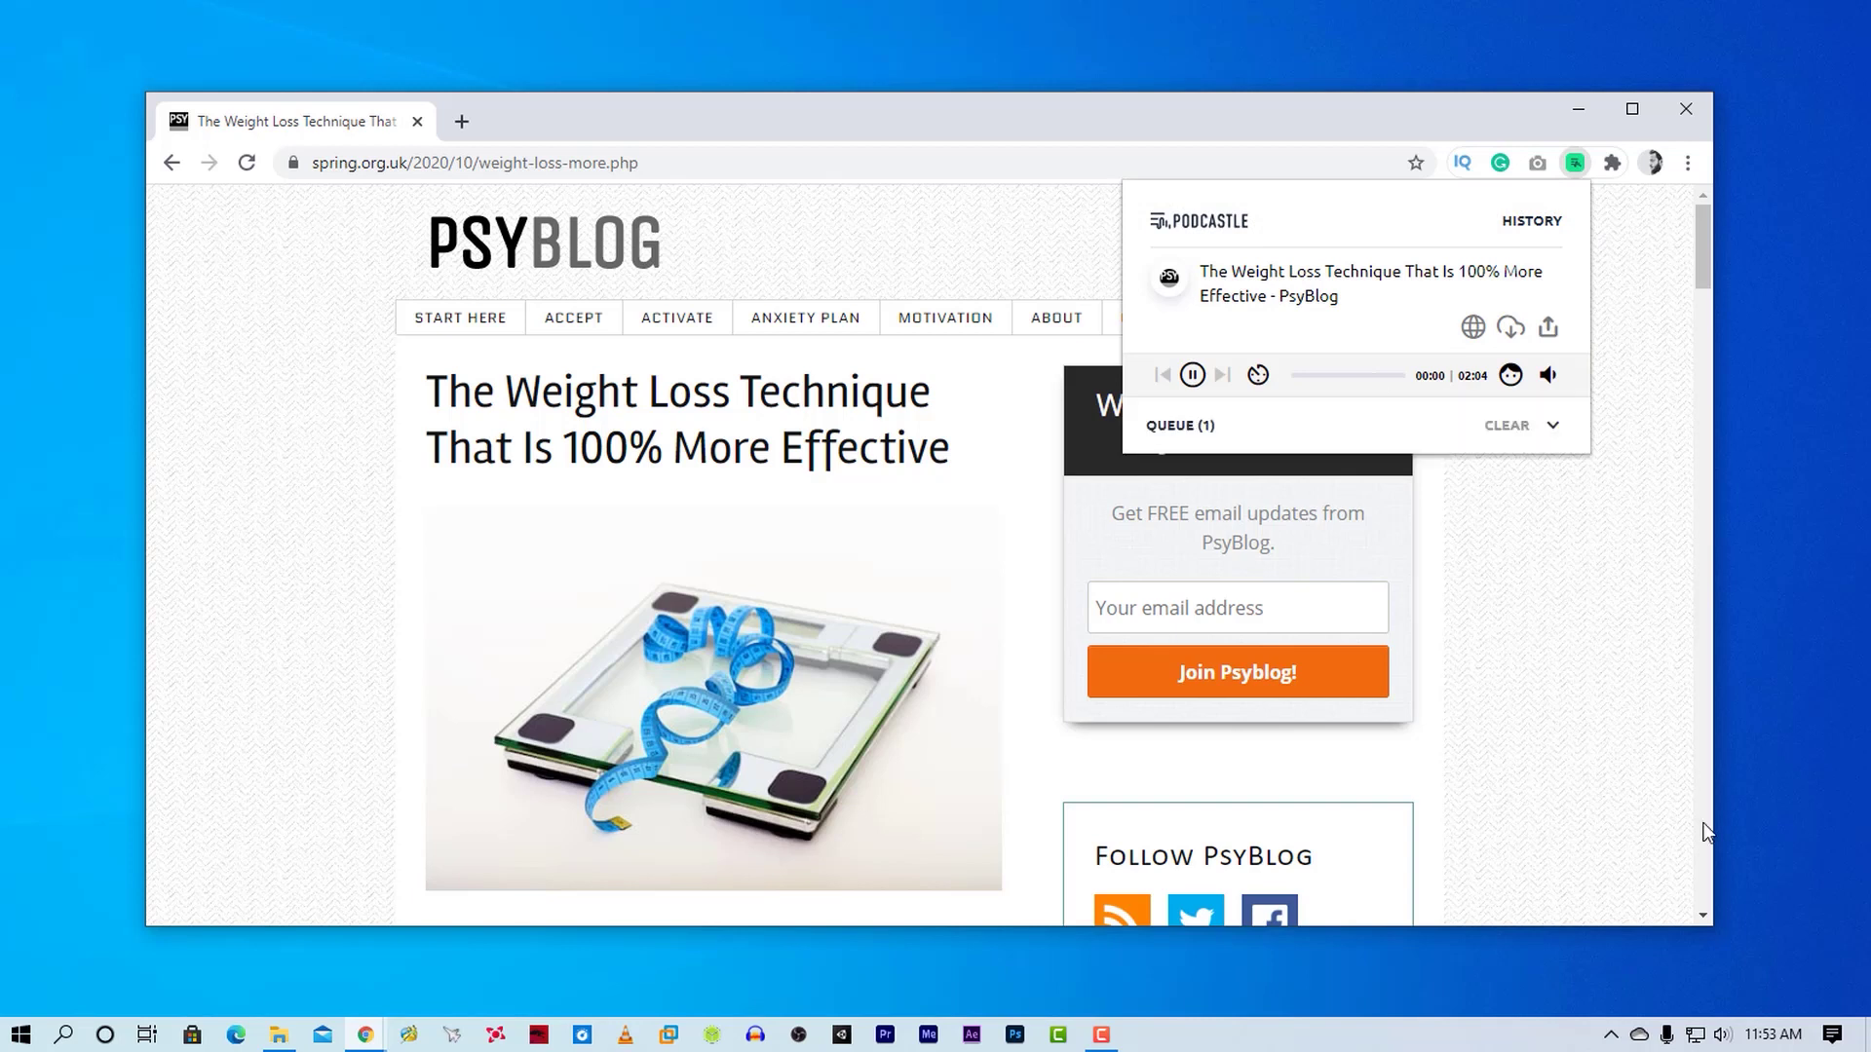
- Check the system volume, close the Join PsyBlog pop-up, and reopen the Podcastle player
{"action": "left_click", "coordinate": [1719, 1033]}
{"action": "scroll", "coordinate": [1725, 1033], "scroll_direction": "up", "scroll_amount": 5}
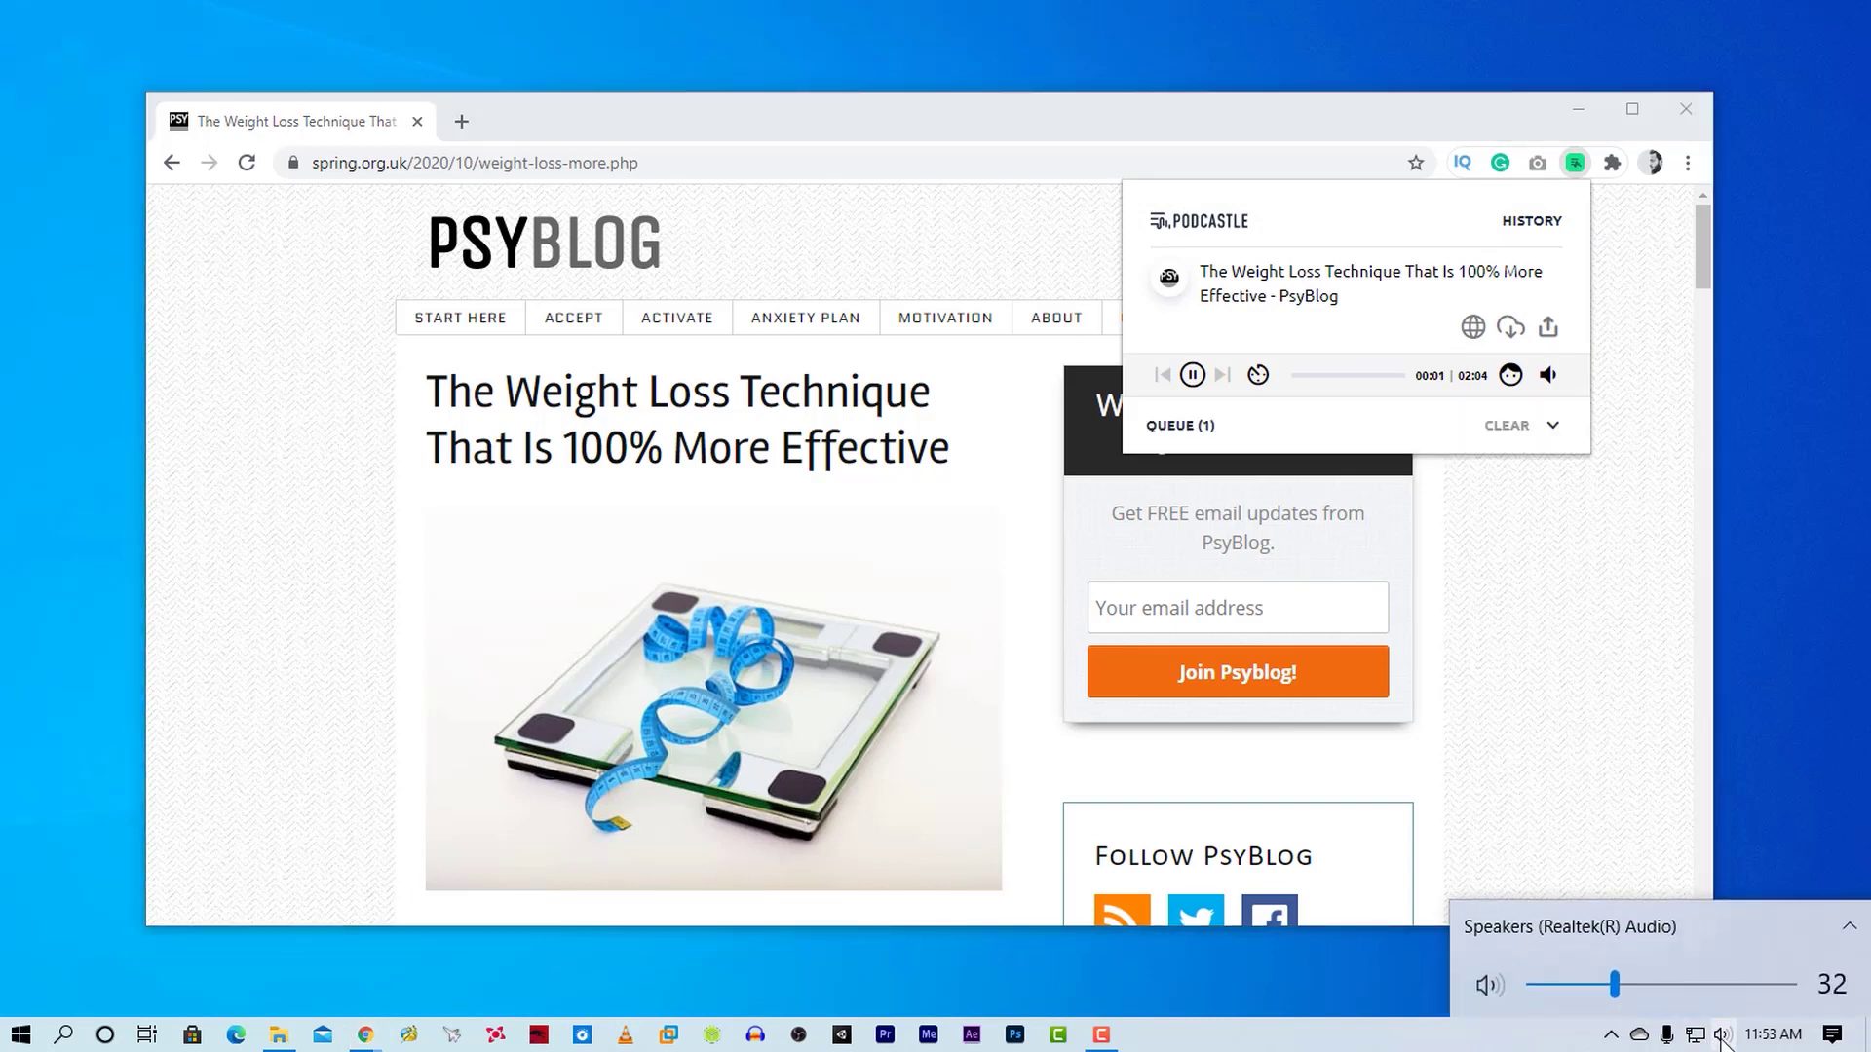
{"action": "left_click", "coordinate": [1794, 816]}
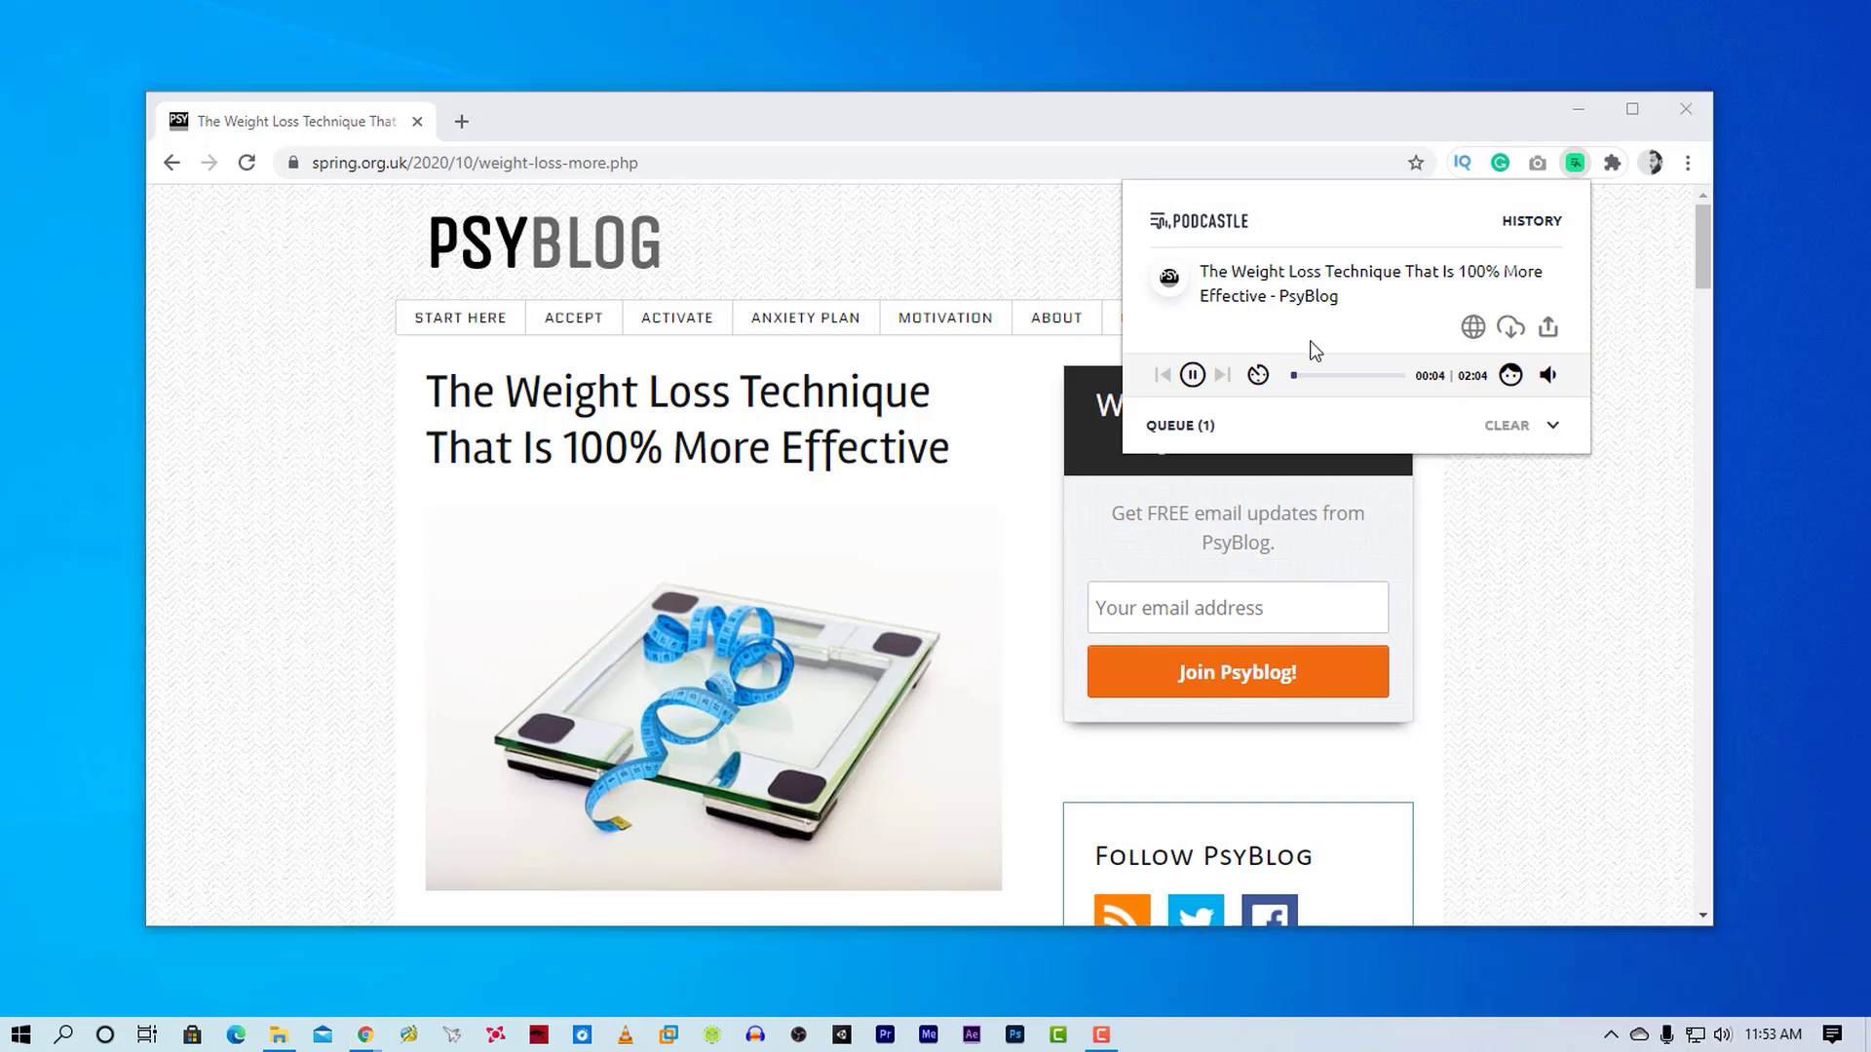
{"action": "scroll", "coordinate": [808, 649], "scroll_direction": "down", "scroll_amount": 2}
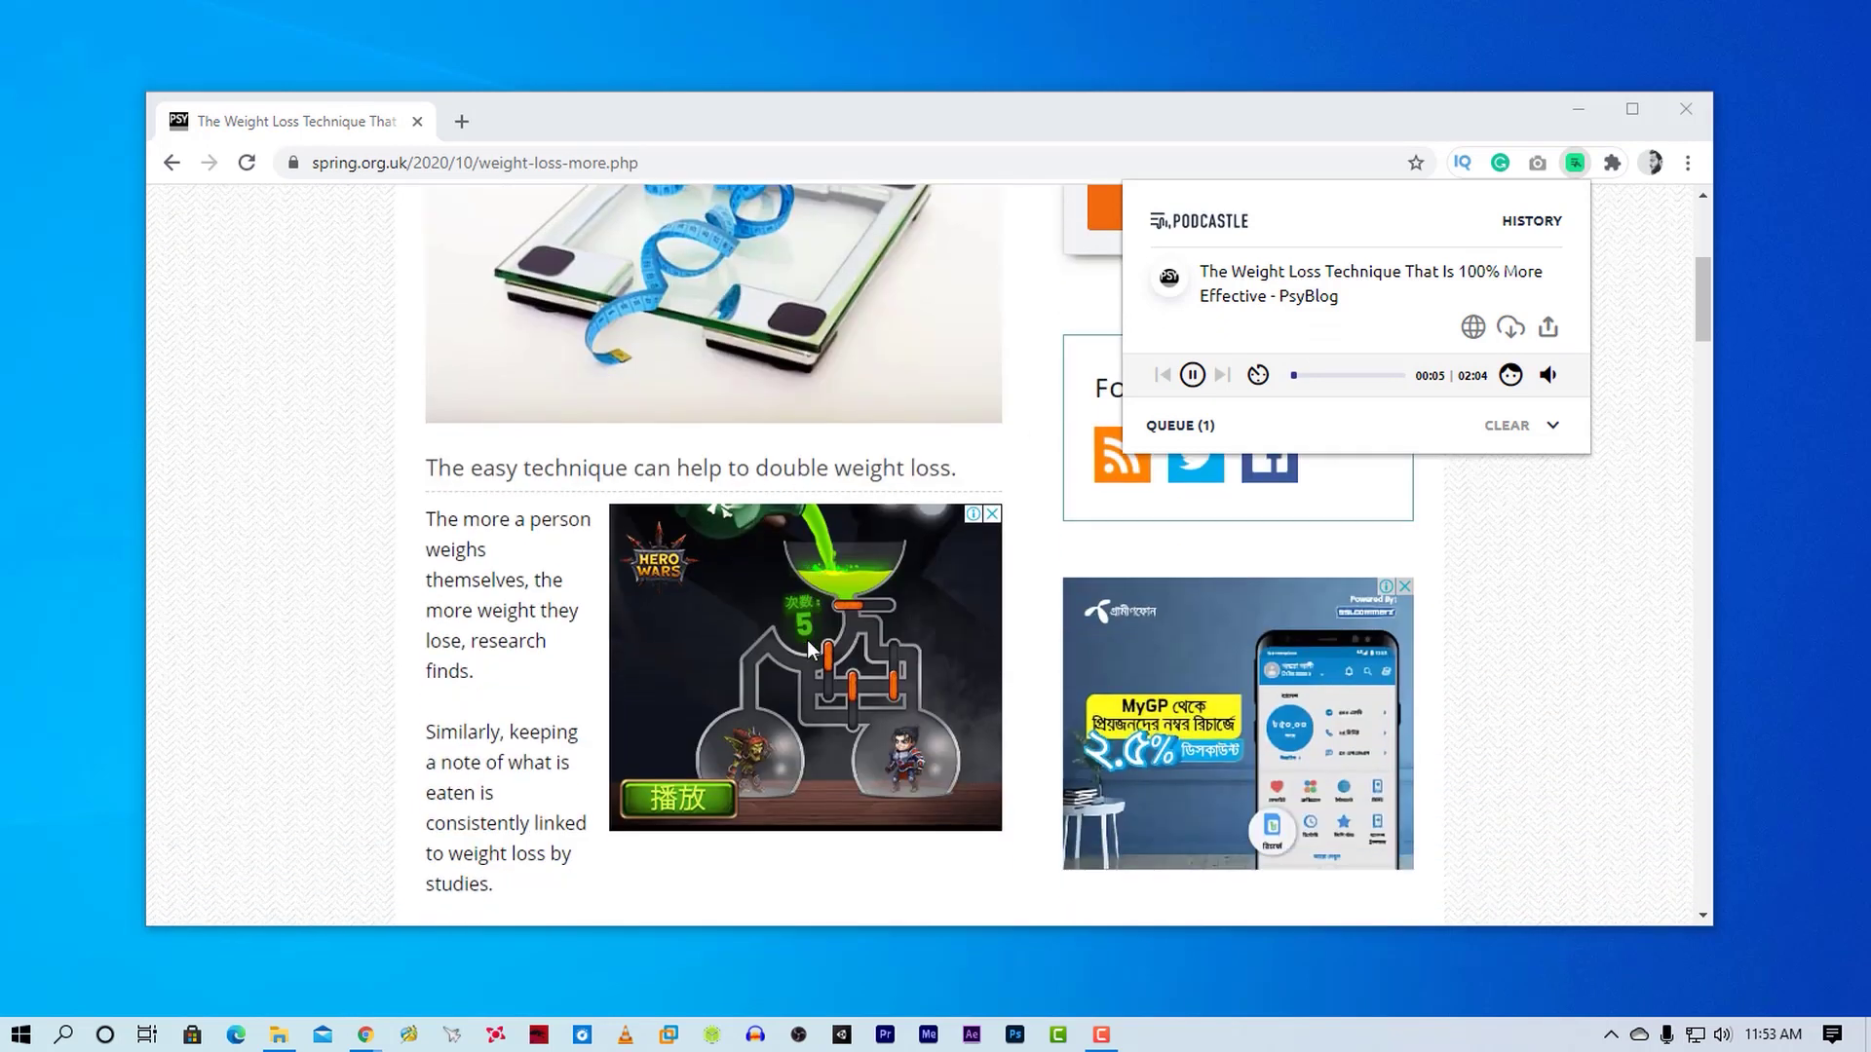
{"action": "scroll", "coordinate": [813, 650], "scroll_direction": "down", "scroll_amount": 3}
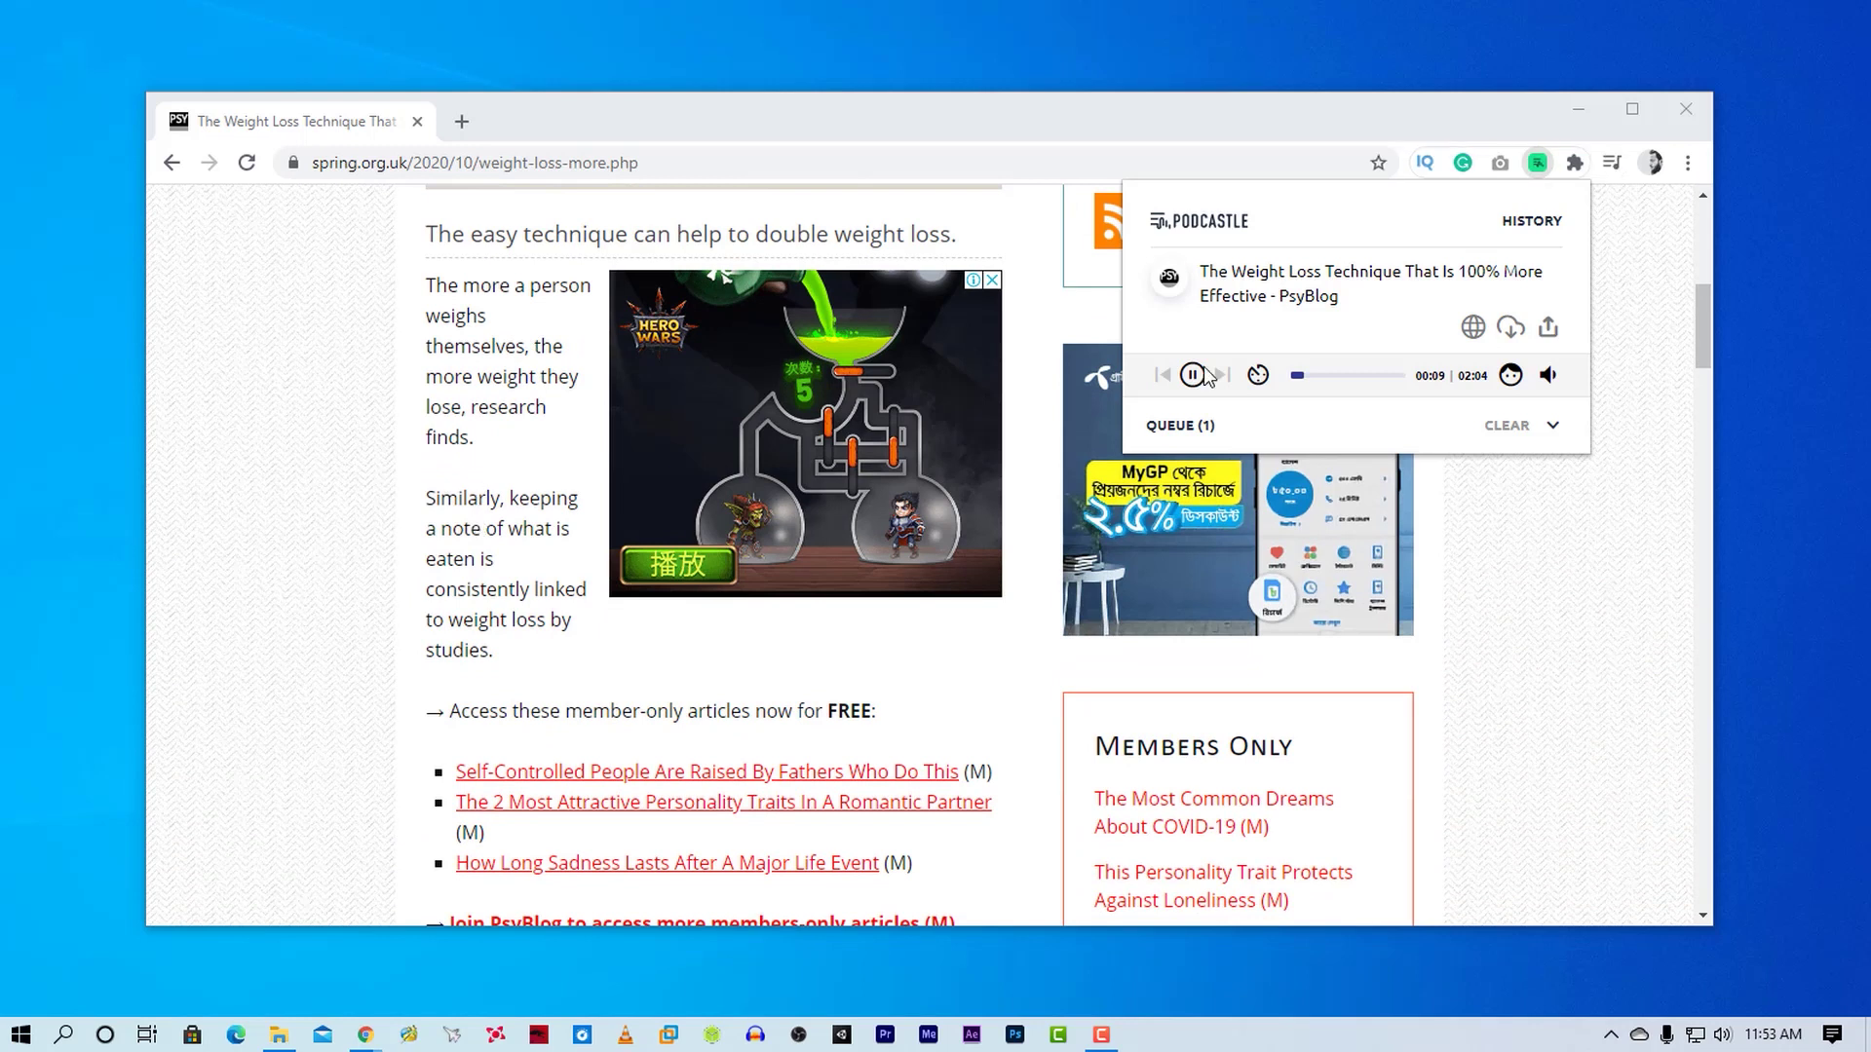
{"action": "scroll", "coordinate": [1599, 756], "scroll_direction": "up", "scroll_amount": 2}
{"action": "scroll", "coordinate": [1599, 756], "scroll_direction": "up", "scroll_amount": 2}
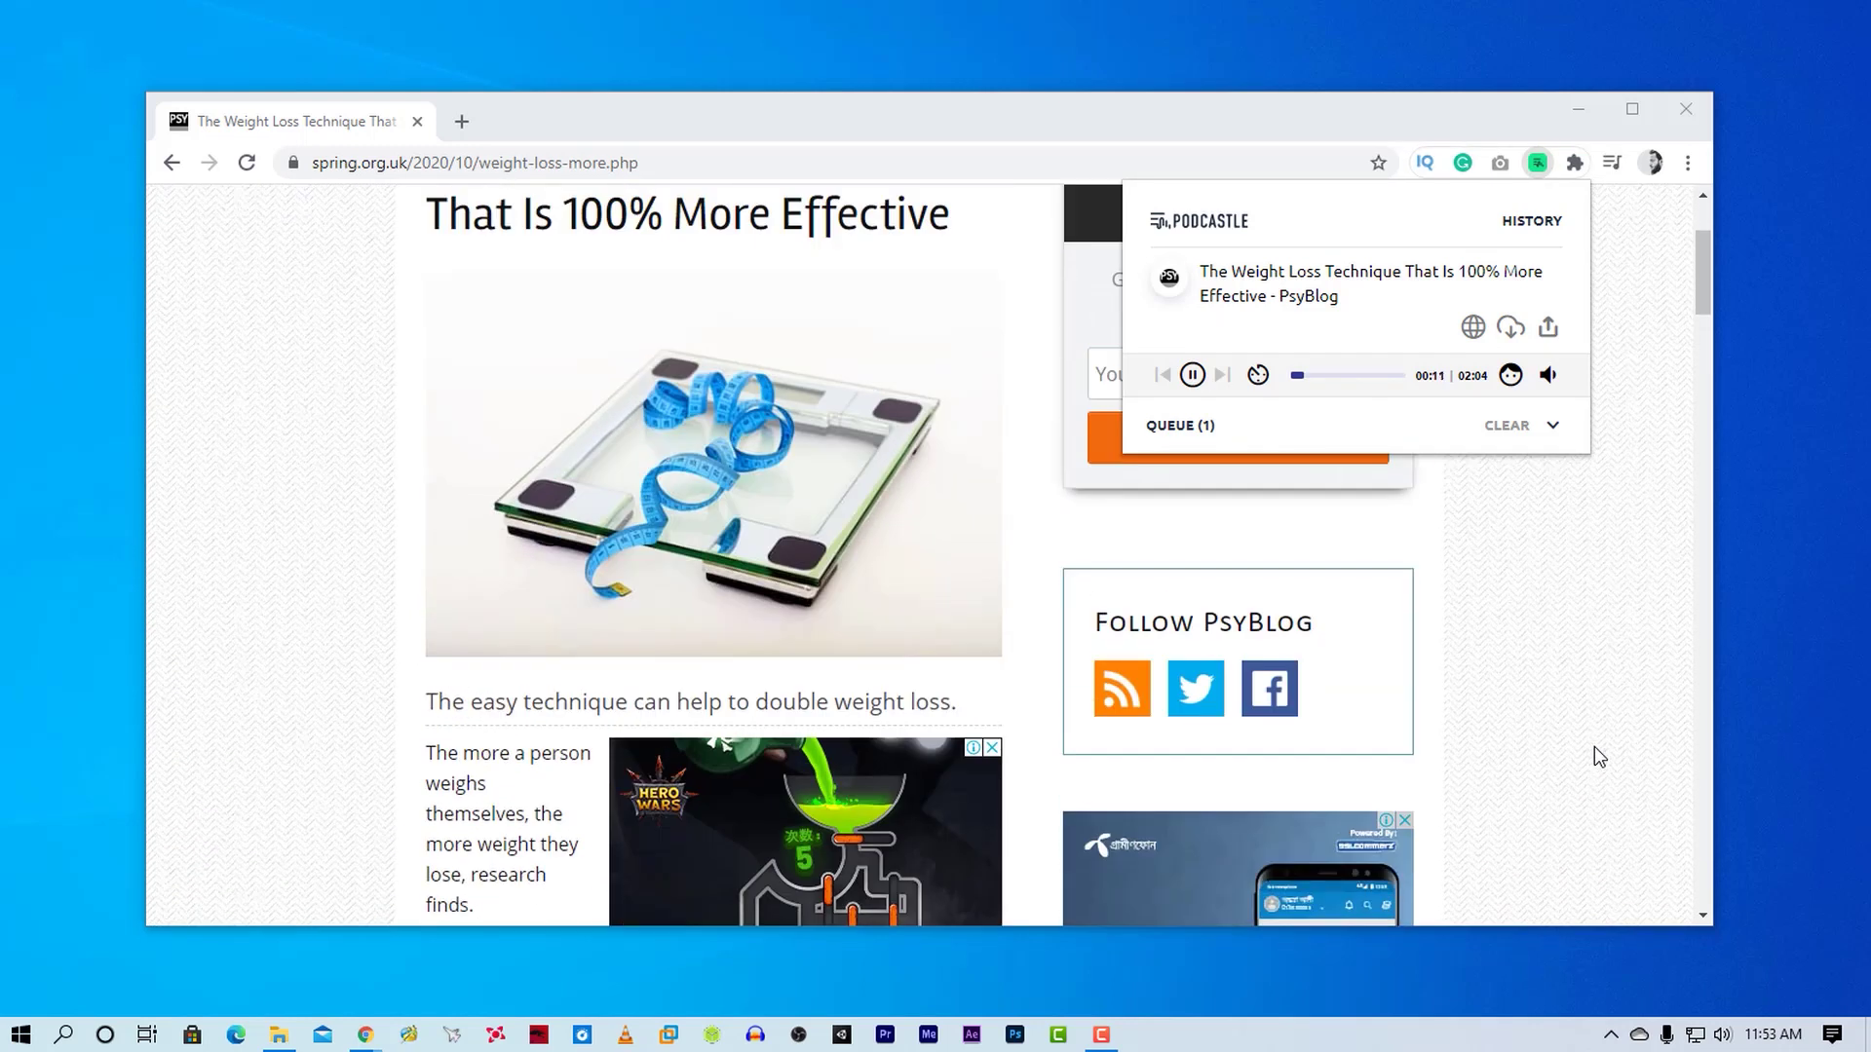
{"action": "scroll", "coordinate": [1599, 756], "scroll_direction": "up", "scroll_amount": 1}
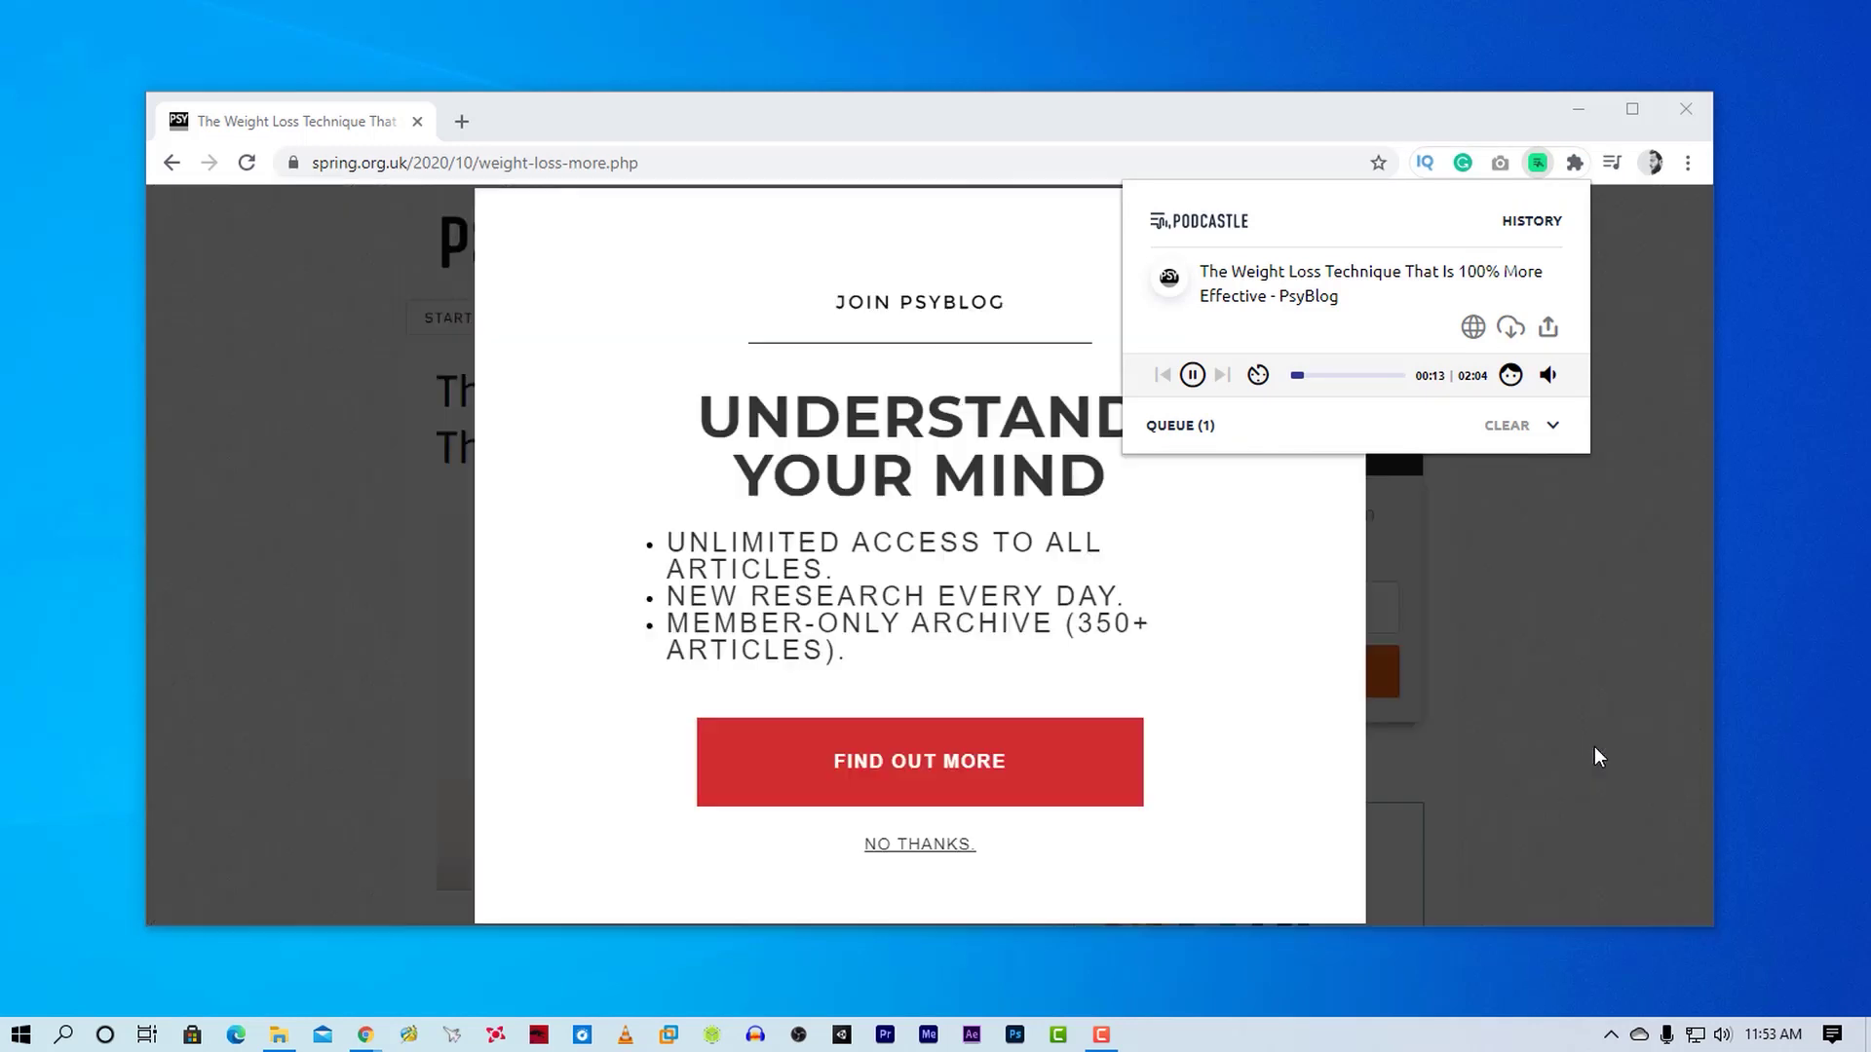
{"action": "left_click", "coordinate": [943, 860]}
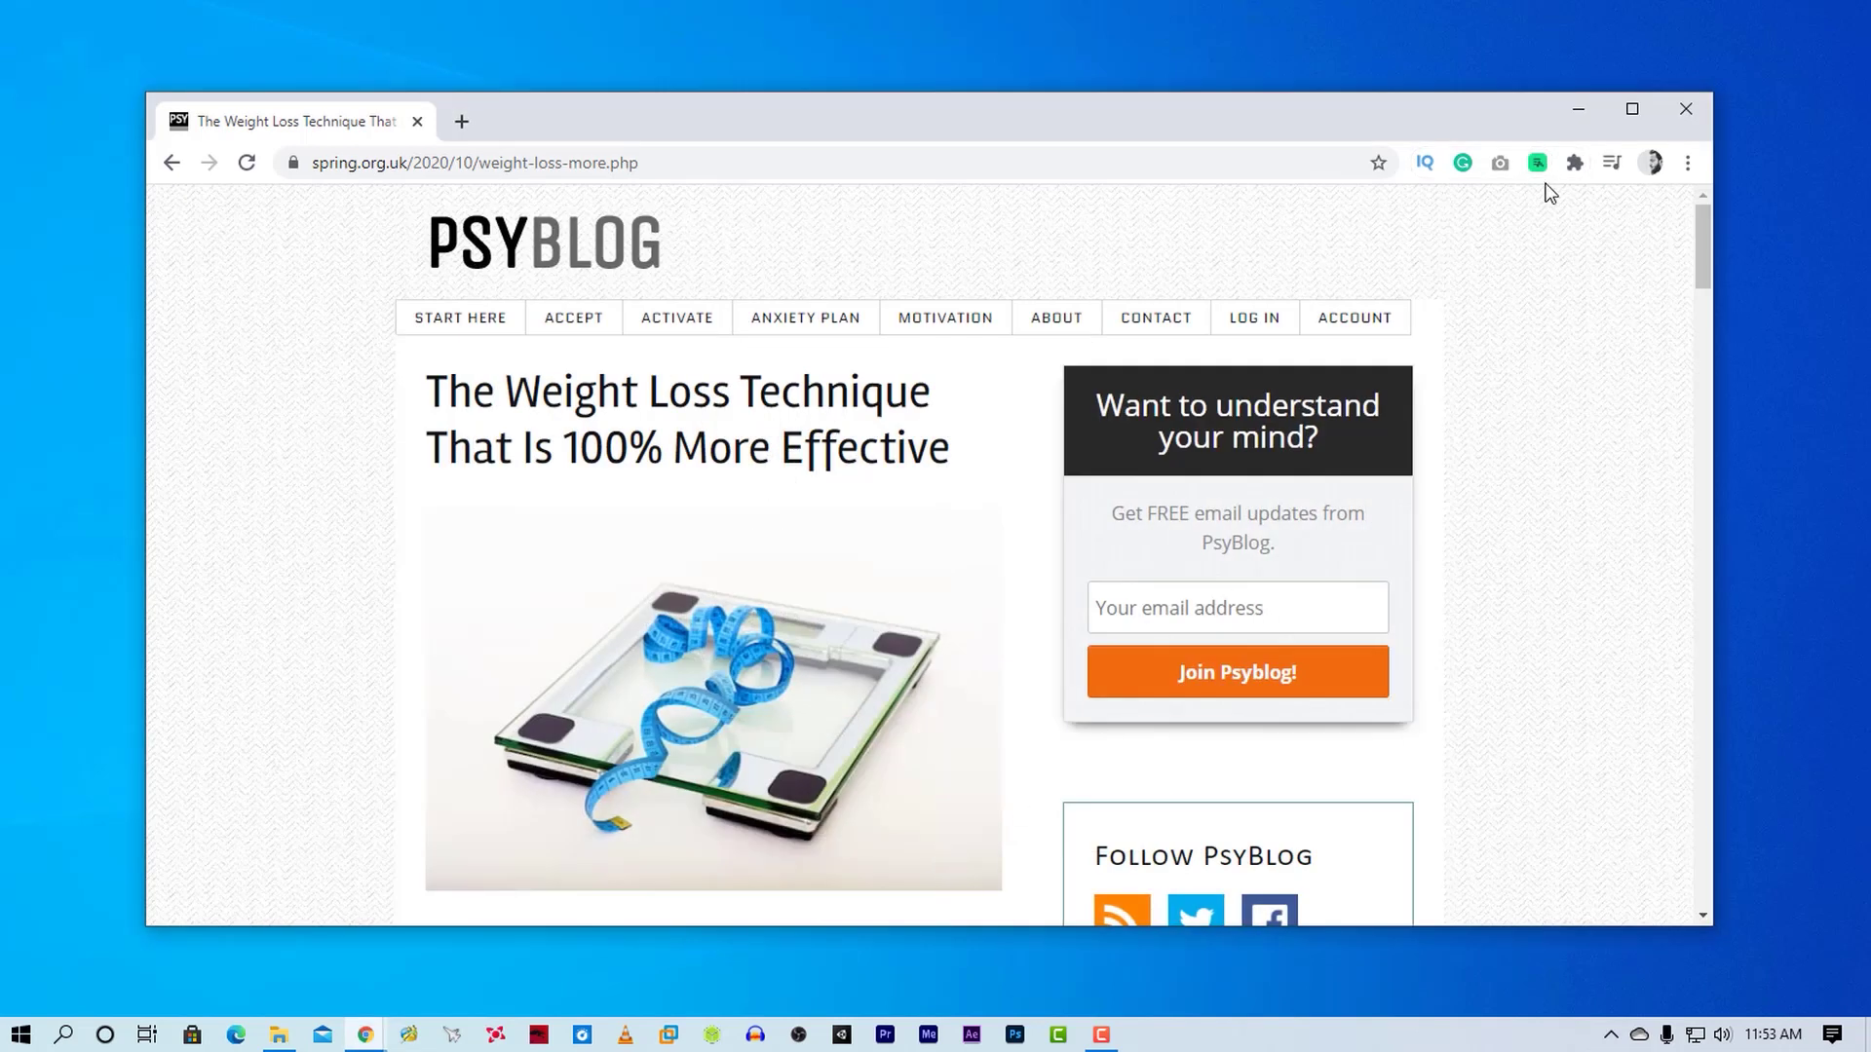
{"action": "left_click", "coordinate": [1539, 165]}
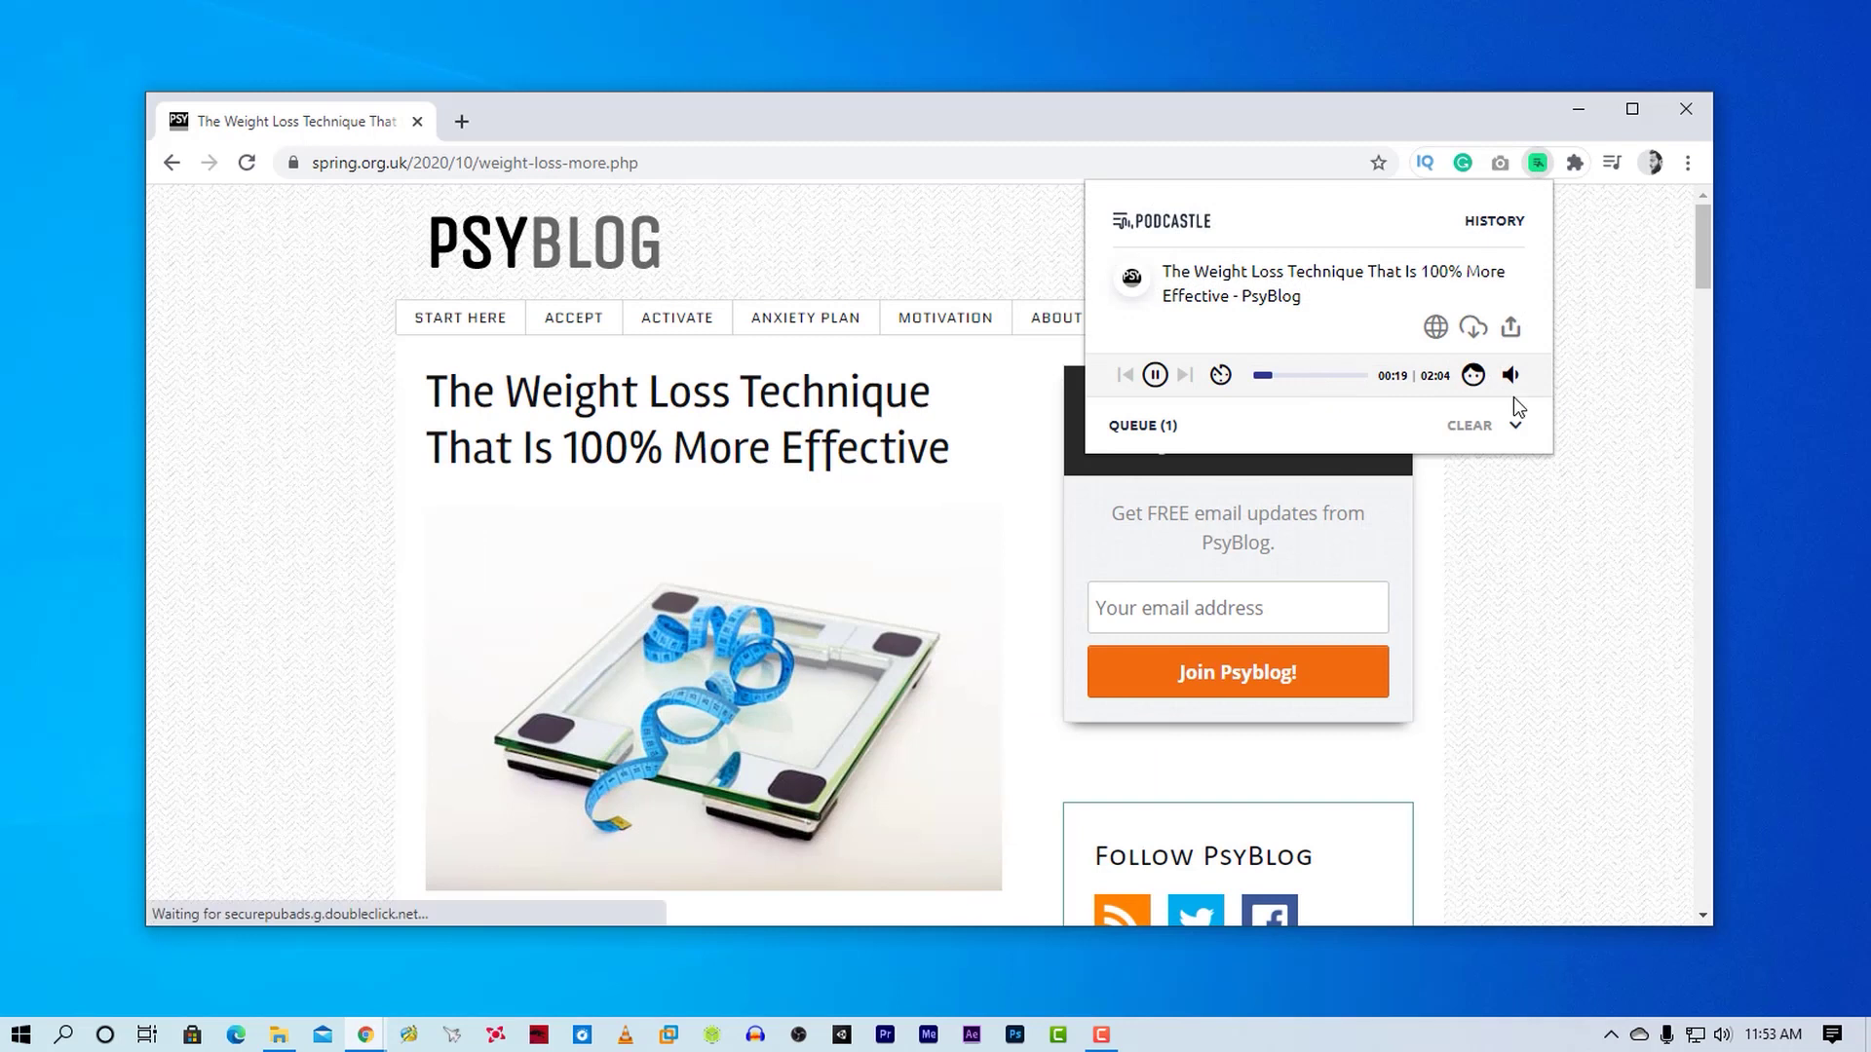